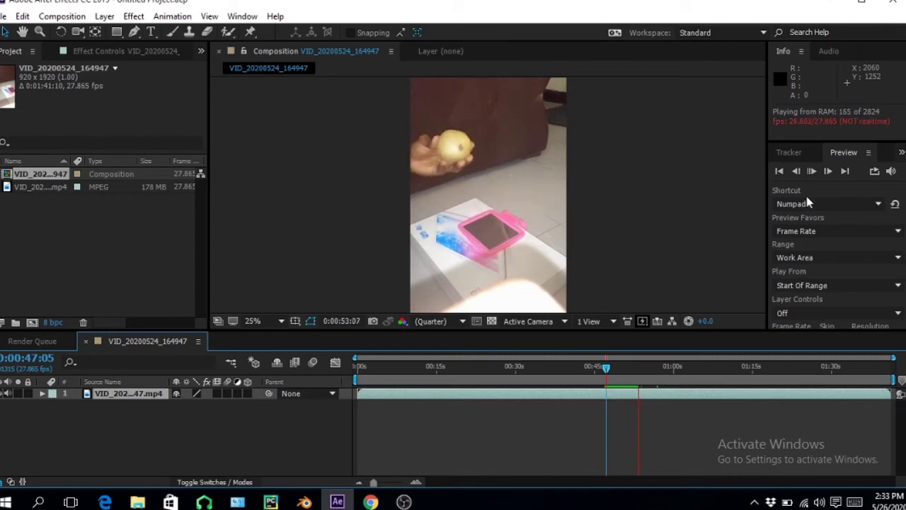
Split the clip at 0:00:52:06, where the potato is on the mirror, and delete the part before the cut.
{"action": "left_click", "coordinate": [632, 369]}
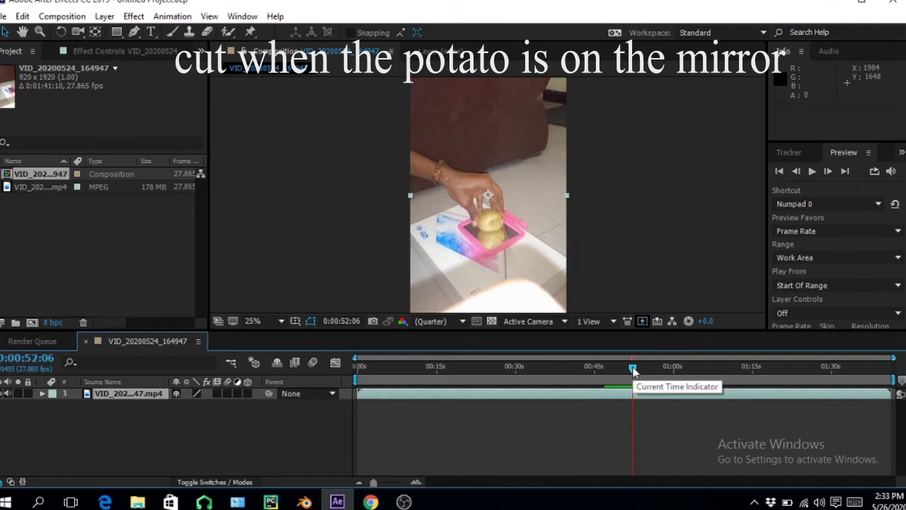
{"action": "key", "text": "ctrl+shift+d"}
{"action": "left_click", "coordinate": [592, 409]}
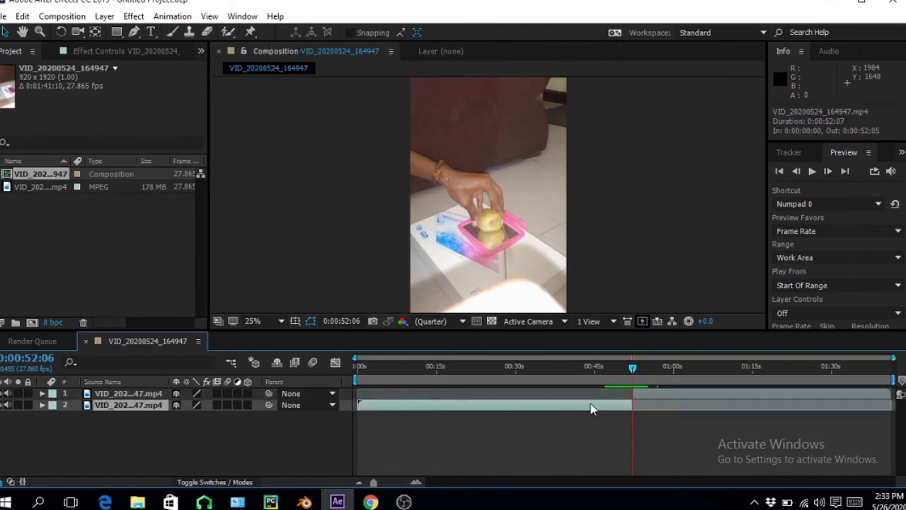
{"action": "key", "text": "Delete"}
{"action": "right_click", "coordinate": [591, 408]}
Slide the remaining clip earlier so it starts at about 0:00:10:08.
{"action": "right_click", "coordinate": [692, 435]}
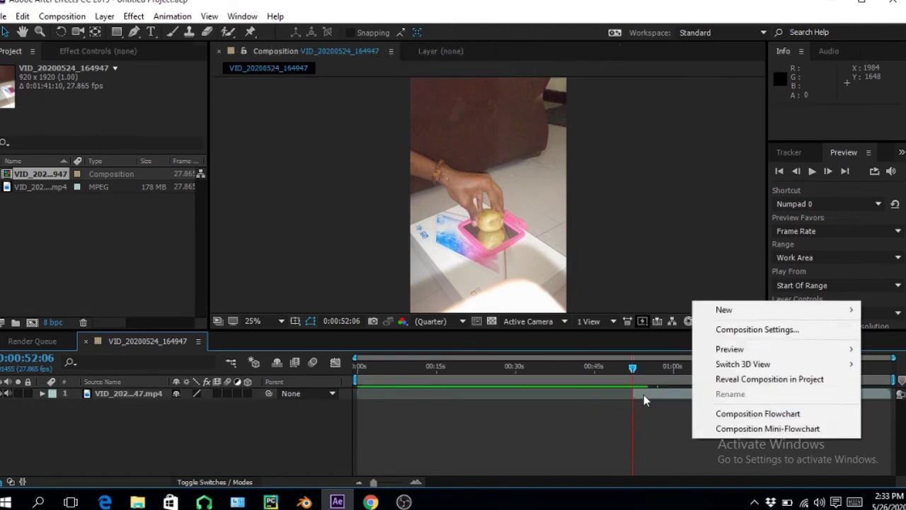
{"action": "left_click", "coordinate": [662, 399]}
{"action": "left_click_drag", "start_coordinate": [681, 397], "coordinate": [461, 401]}
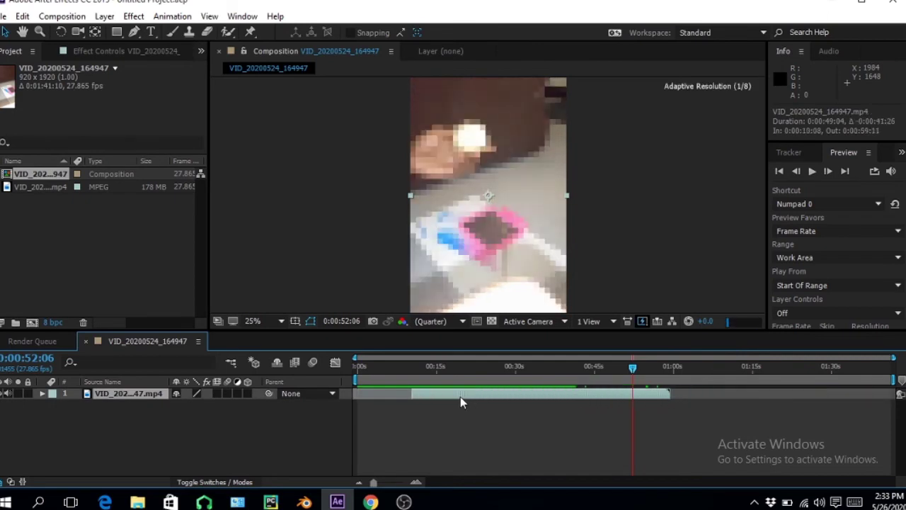
Split the clip at 0:00:25:07 and move its first part later, to start at about 0:00:43:01.
{"action": "left_click", "coordinate": [424, 368]}
{"action": "left_click_drag", "start_coordinate": [424, 369], "coordinate": [491, 369]}
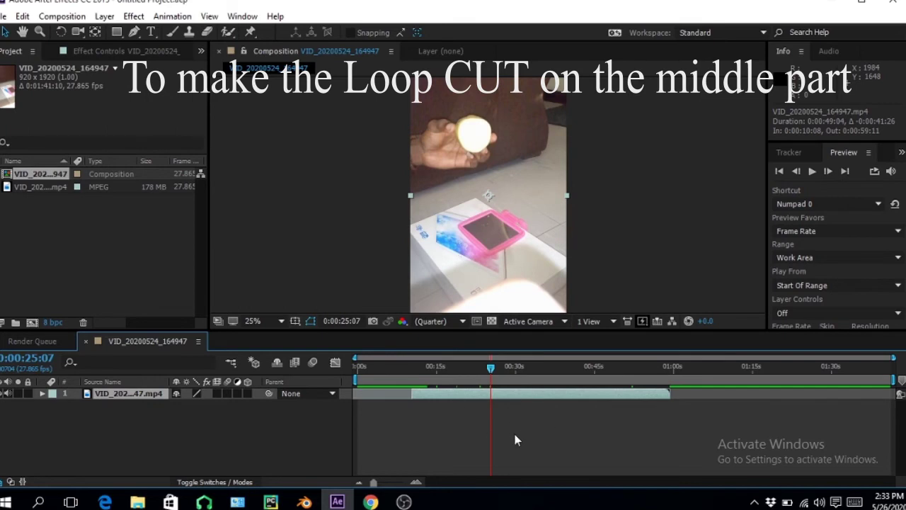
{"action": "key", "text": "ctrl+shift+d"}
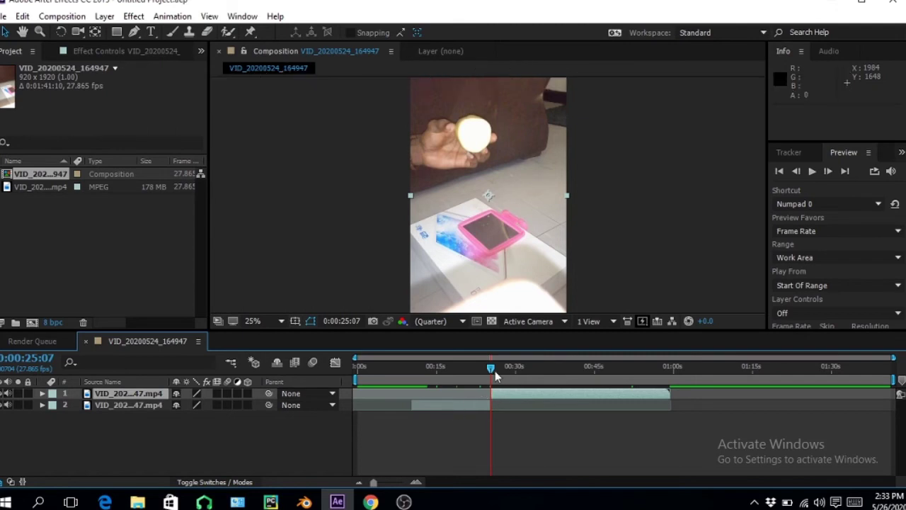
{"action": "left_click_drag", "start_coordinate": [470, 404], "coordinate": [633, 411]}
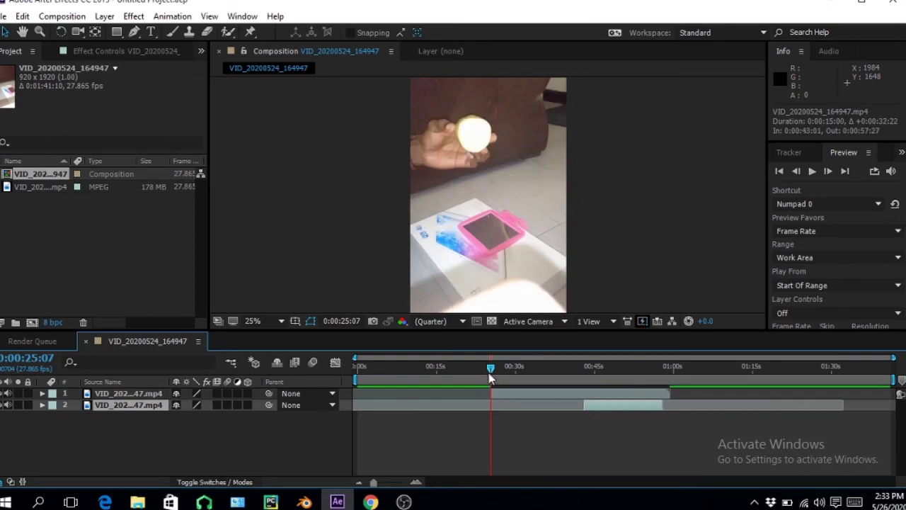
Move the playhead to about 0:00:29:12, where the hand holds the potato on the mirror, with the timeline enlarged around it.
{"action": "left_click_drag", "start_coordinate": [490, 369], "coordinate": [539, 372]}
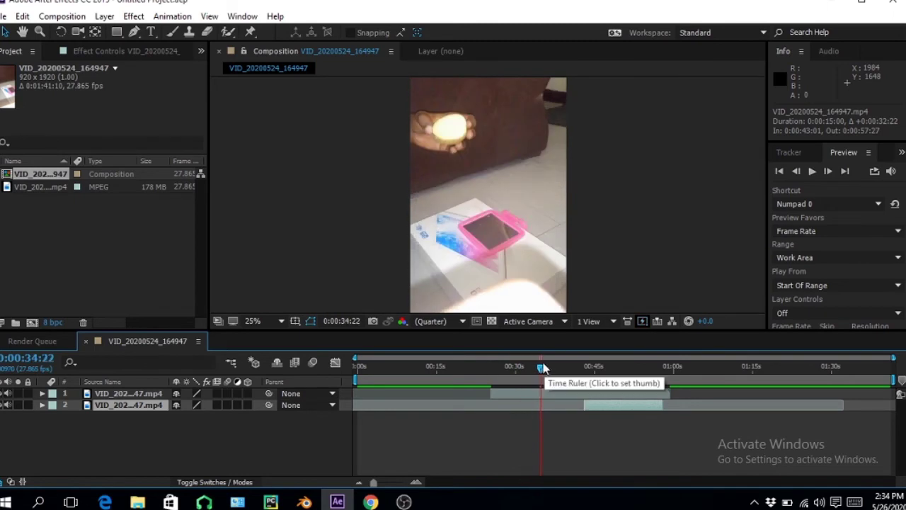
{"action": "left_click_drag", "start_coordinate": [541, 371], "coordinate": [514, 373]}
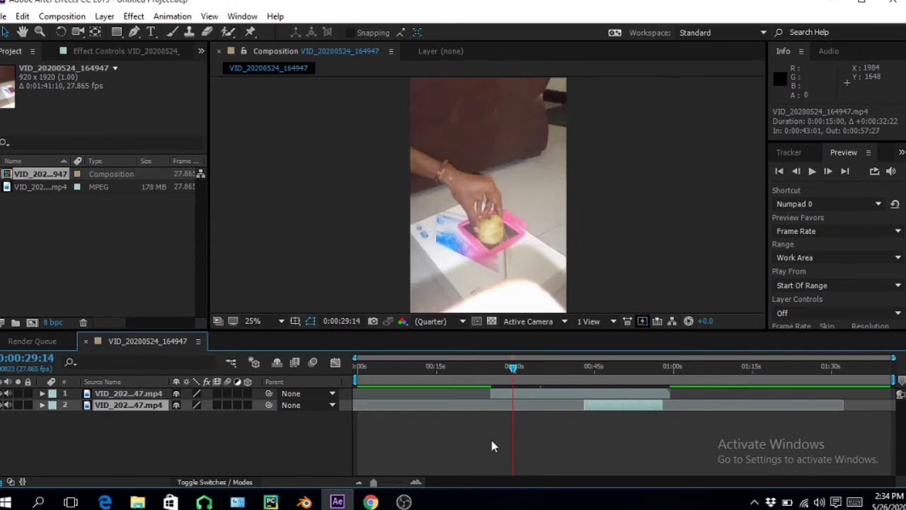
{"action": "left_click", "coordinate": [416, 482]}
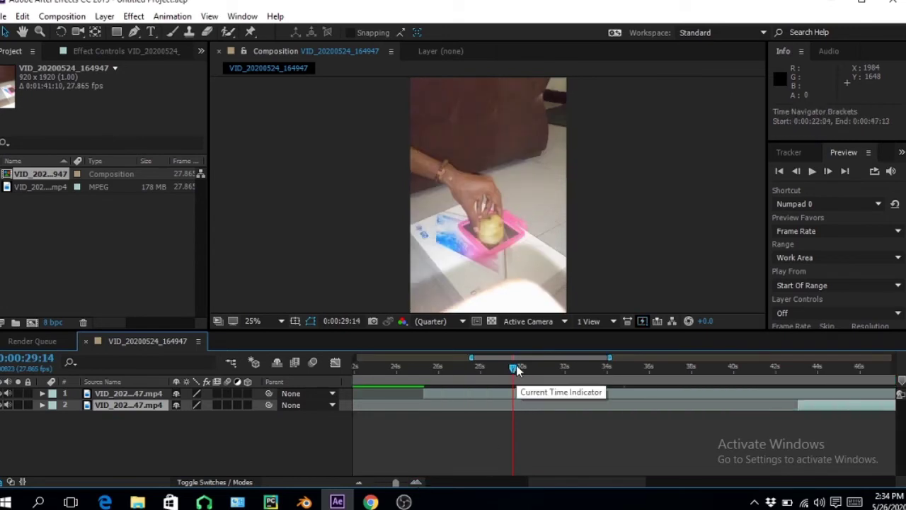
{"action": "mouse_move", "coordinate": [514, 367]}
{"action": "left_mouse_down"}
{"action": "mouse_move", "coordinate": [503, 374]}
{"action": "mouse_move", "coordinate": [512, 373]}
{"action": "left_mouse_up"}
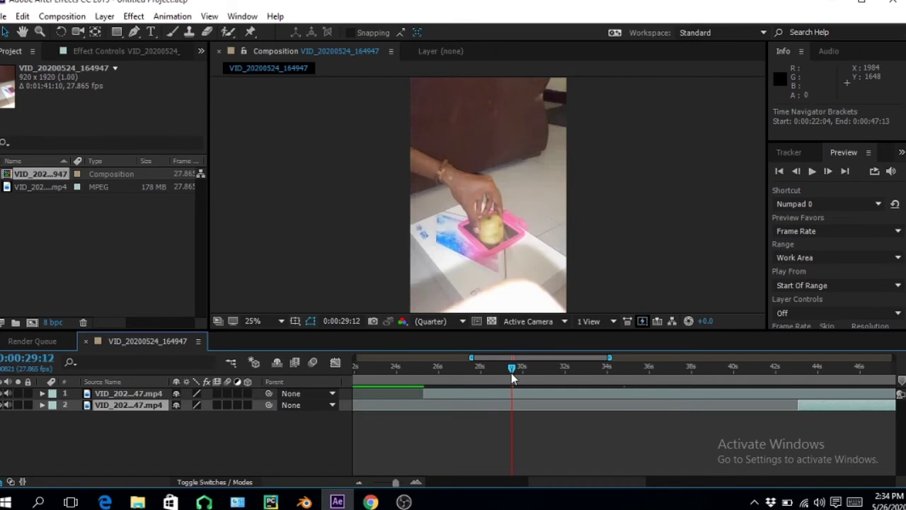
{"action": "key", "text": "period"}
{"action": "key", "text": "period"}
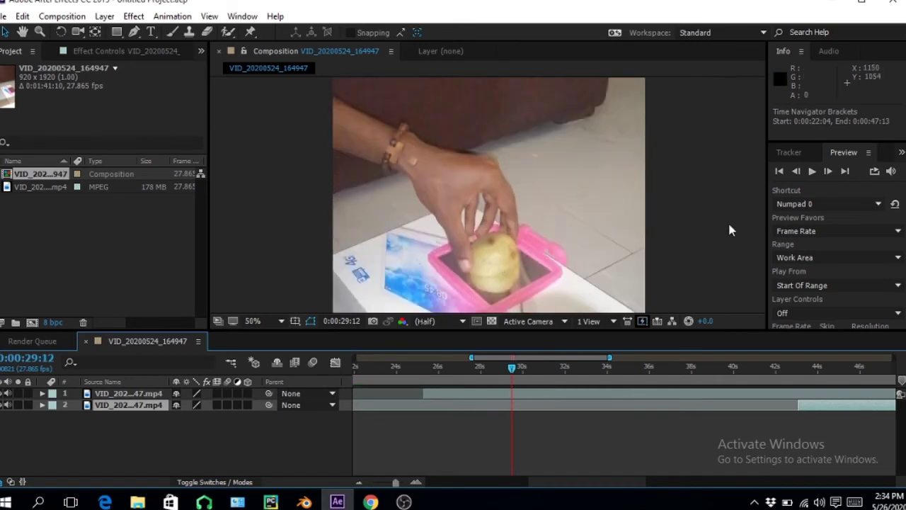
Step through the frames to 0:00:31:22, where the hand still holds the potato resting on the mirror.
{"action": "left_click", "coordinate": [826, 172]}
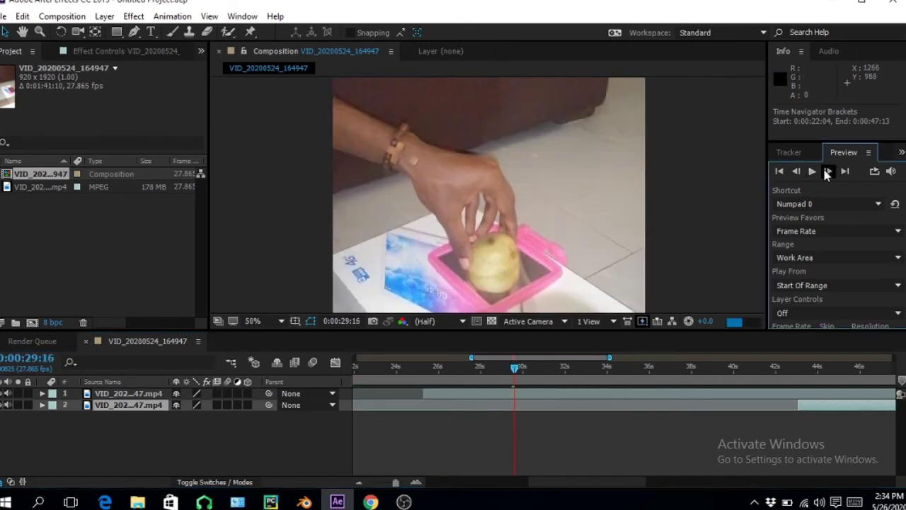
{"action": "left_click", "coordinate": [826, 171]}
{"action": "left_click", "coordinate": [826, 171]}
{"action": "left_click", "coordinate": [825, 172]}
{"action": "left_click", "coordinate": [824, 173]}
{"action": "left_click", "coordinate": [823, 171]}
{"action": "left_click", "coordinate": [822, 171]}
{"action": "left_click", "coordinate": [822, 171]}
{"action": "left_click", "coordinate": [822, 171]}
{"action": "left_click", "coordinate": [822, 172]}
{"action": "left_click", "coordinate": [823, 171]}
{"action": "left_click", "coordinate": [823, 171]}
{"action": "left_click", "coordinate": [823, 172]}
{"action": "double_click", "coordinate": [823, 171]}
{"action": "left_click", "coordinate": [823, 172]}
{"action": "double_click", "coordinate": [823, 171]}
{"action": "left_click", "coordinate": [823, 171]}
{"action": "double_click", "coordinate": [823, 171]}
{"action": "double_click", "coordinate": [822, 171]}
{"action": "left_click", "coordinate": [823, 172]}
{"action": "double_click", "coordinate": [823, 172]}
{"action": "double_click", "coordinate": [823, 171]}
{"action": "double_click", "coordinate": [822, 172]}
{"action": "left_click", "coordinate": [822, 171]}
{"action": "double_click", "coordinate": [822, 171]}
{"action": "double_click", "coordinate": [822, 171]}
{"action": "double_click", "coordinate": [823, 172]}
{"action": "left_click", "coordinate": [822, 171]}
{"action": "double_click", "coordinate": [823, 171]}
{"action": "double_click", "coordinate": [822, 171]}
{"action": "double_click", "coordinate": [823, 171]}
{"action": "double_click", "coordinate": [823, 172]}
{"action": "double_click", "coordinate": [822, 172]}
{"action": "double_click", "coordinate": [823, 171]}
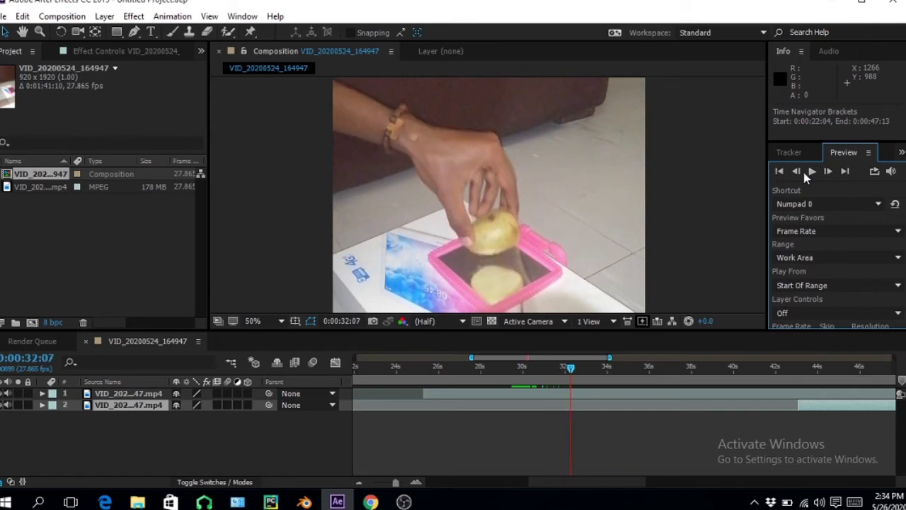
{"action": "double_click", "coordinate": [798, 176]}
{"action": "double_click", "coordinate": [797, 177]}
{"action": "left_click", "coordinate": [798, 177]}
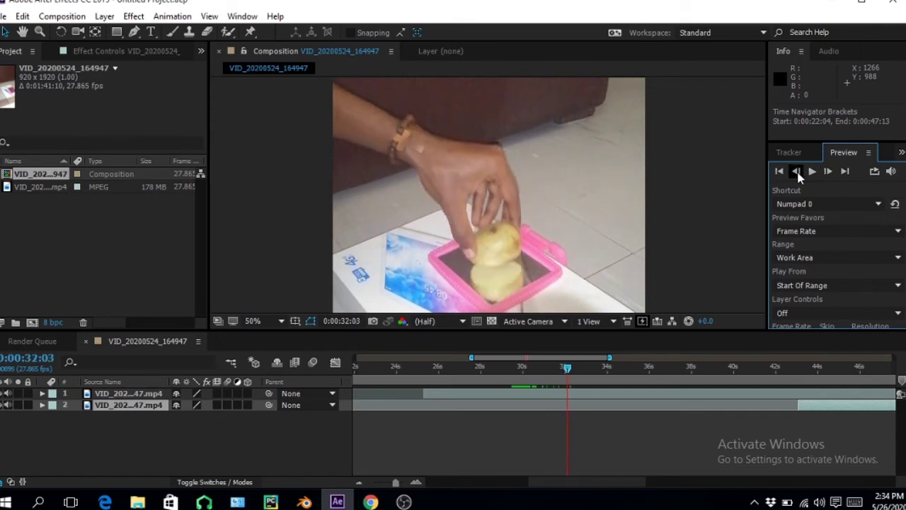
{"action": "left_click", "coordinate": [798, 177]}
{"action": "double_click", "coordinate": [797, 177]}
{"action": "left_click", "coordinate": [797, 177]}
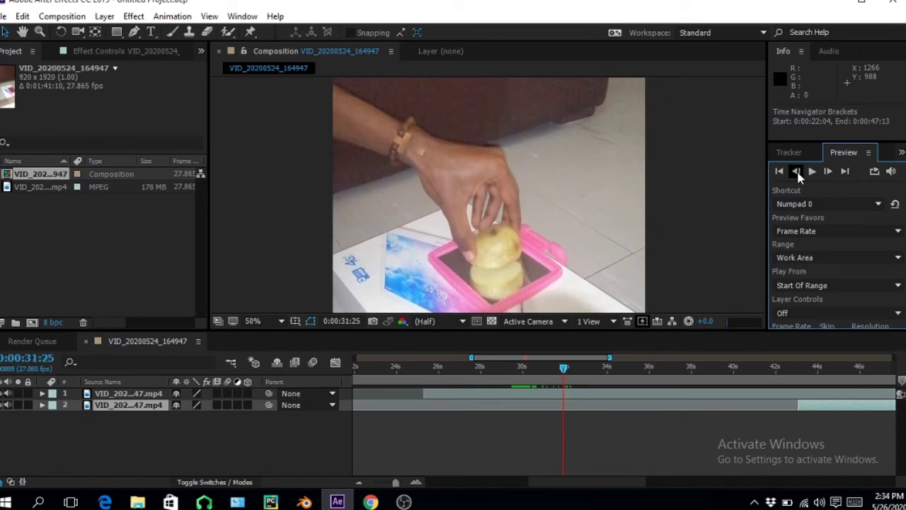
{"action": "left_click", "coordinate": [798, 177]}
{"action": "left_click", "coordinate": [798, 177]}
{"action": "left_click", "coordinate": [798, 177]}
{"action": "left_click", "coordinate": [797, 177]}
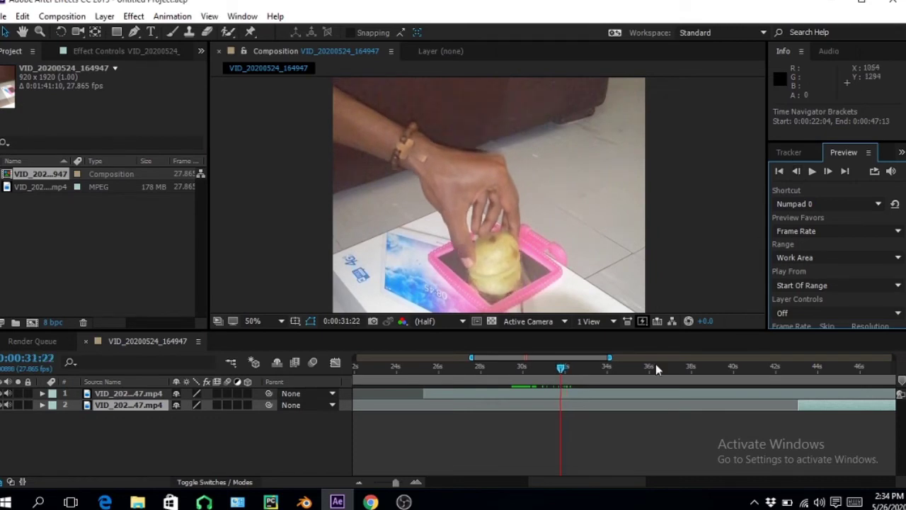
Split the top clip at 0:00:31:22 and delete the part after the cut.
{"action": "left_click", "coordinate": [579, 395]}
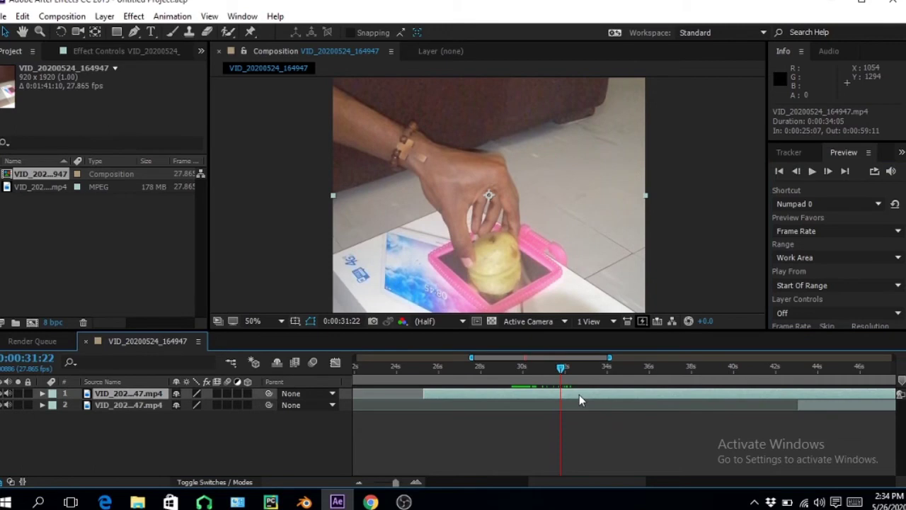
{"action": "key", "text": "ctrl+shift+d"}
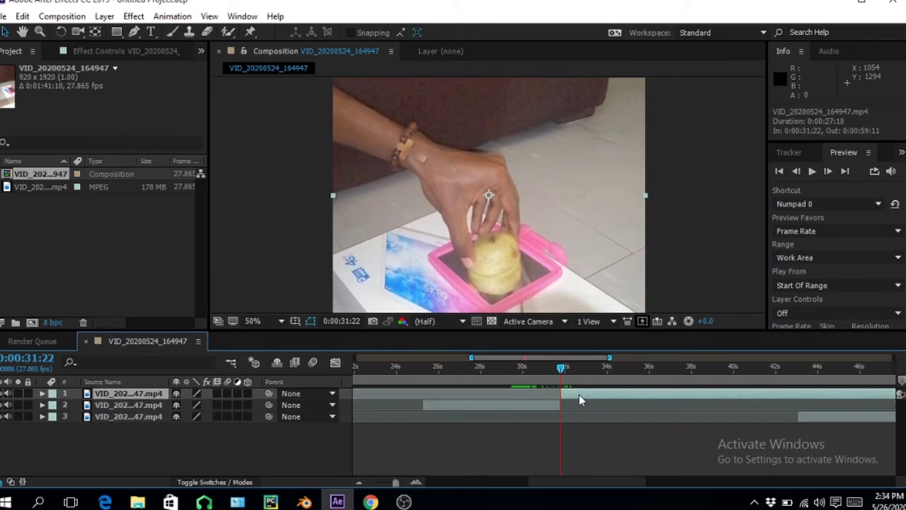
{"action": "key", "text": "Delete"}
Move the second layer's clip earlier so it starts at 0:00:31:22, directly at the end of the first clip.
{"action": "left_click_drag", "start_coordinate": [817, 407], "coordinate": [587, 408]}
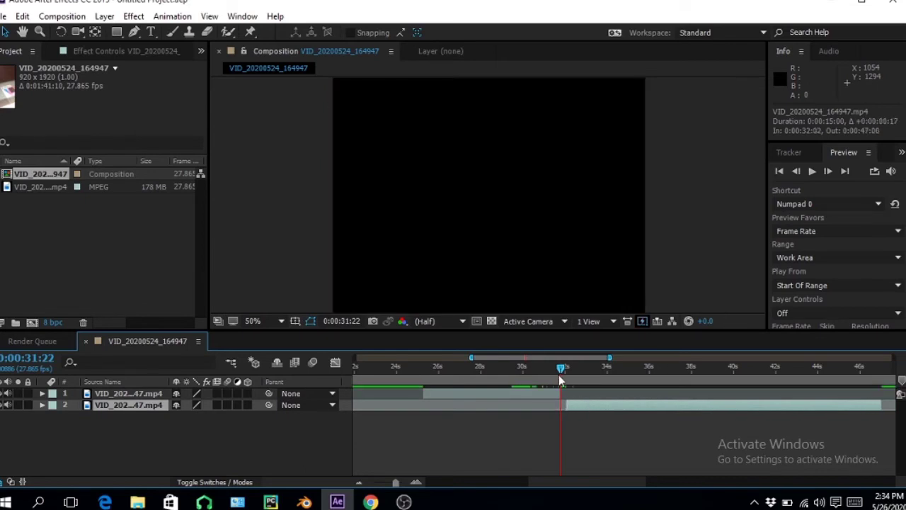
{"action": "mouse_move", "coordinate": [568, 368]}
{"action": "left_mouse_down"}
{"action": "mouse_move", "coordinate": [559, 383]}
{"action": "mouse_move", "coordinate": [573, 373]}
{"action": "left_mouse_up"}
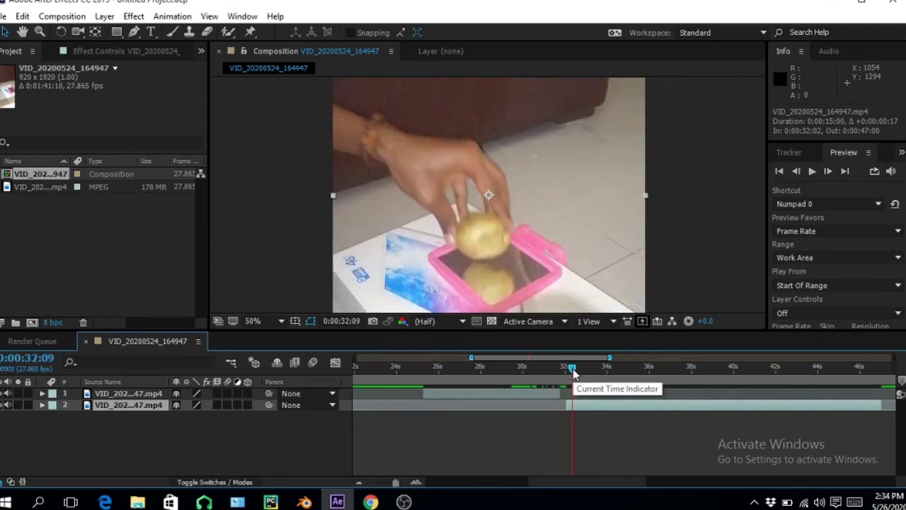
{"action": "left_click", "coordinate": [826, 171]}
{"action": "left_click", "coordinate": [827, 171]}
{"action": "left_click", "coordinate": [799, 174]}
{"action": "left_click", "coordinate": [799, 174]}
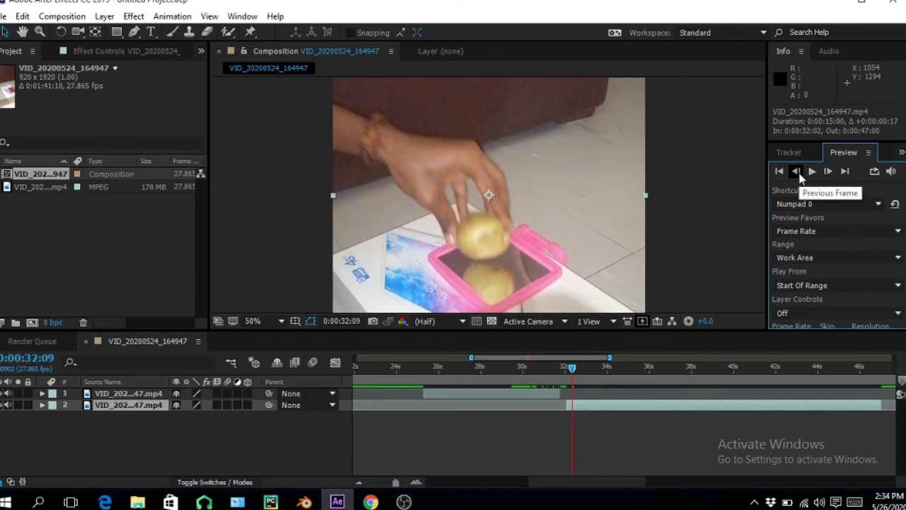
{"action": "left_click", "coordinate": [798, 174]}
{"action": "left_click", "coordinate": [798, 174]}
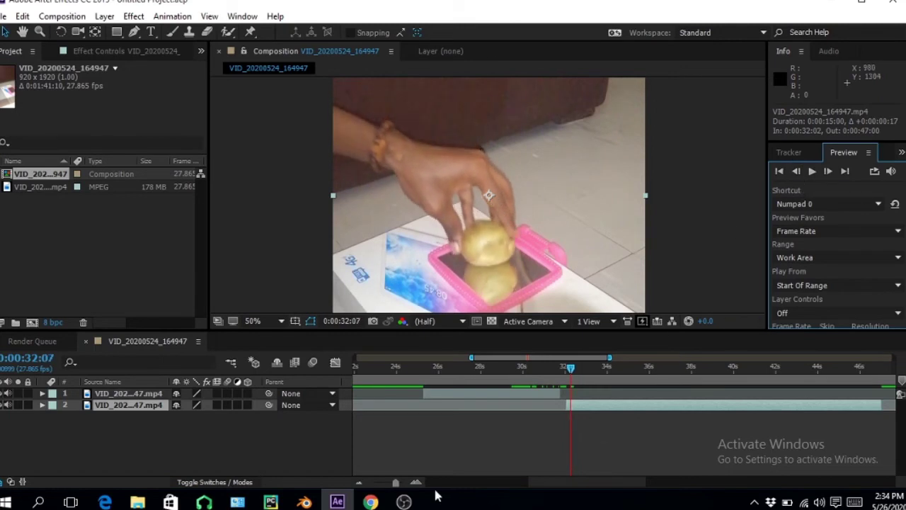
{"action": "left_click", "coordinate": [416, 482]}
{"action": "left_click_drag", "start_coordinate": [433, 407], "coordinate": [512, 403]}
Compare the frames around the cut, then adjust the second layer's clip to start at 0:00:31:24 and split it at 0:00:31:26.
{"action": "left_click", "coordinate": [502, 373]}
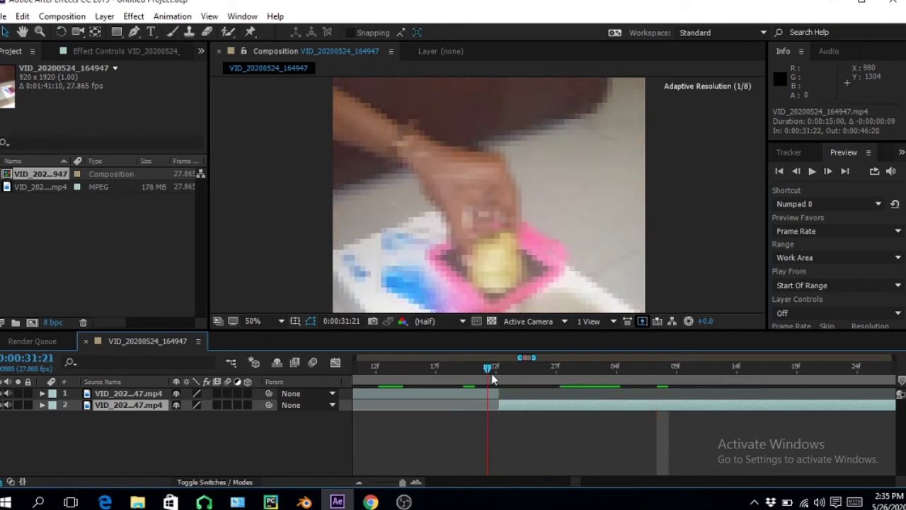
{"action": "left_click", "coordinate": [827, 172]}
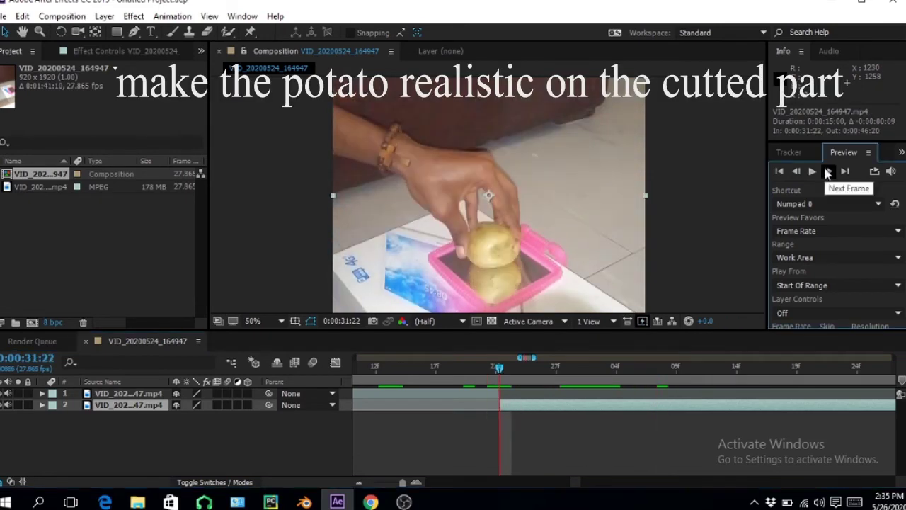
{"action": "left_click", "coordinate": [793, 172]}
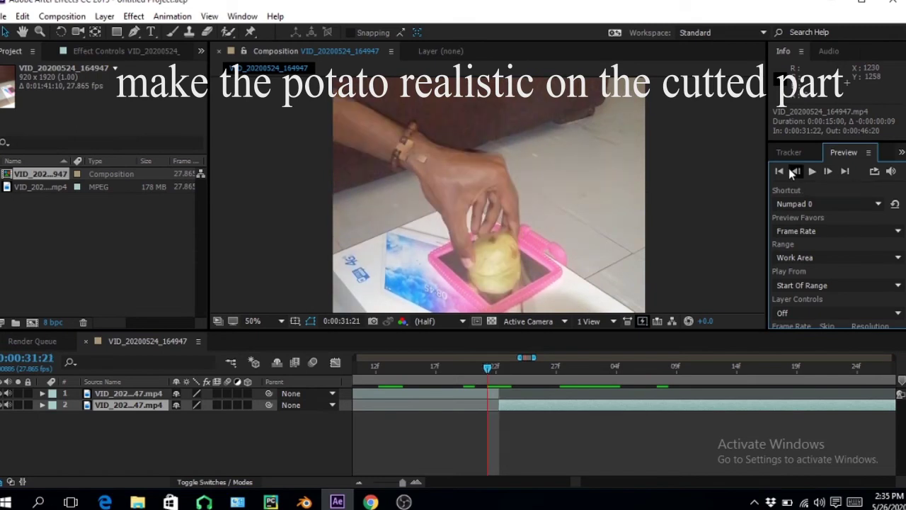
{"action": "left_click", "coordinate": [833, 172]}
{"action": "left_click", "coordinate": [832, 172]}
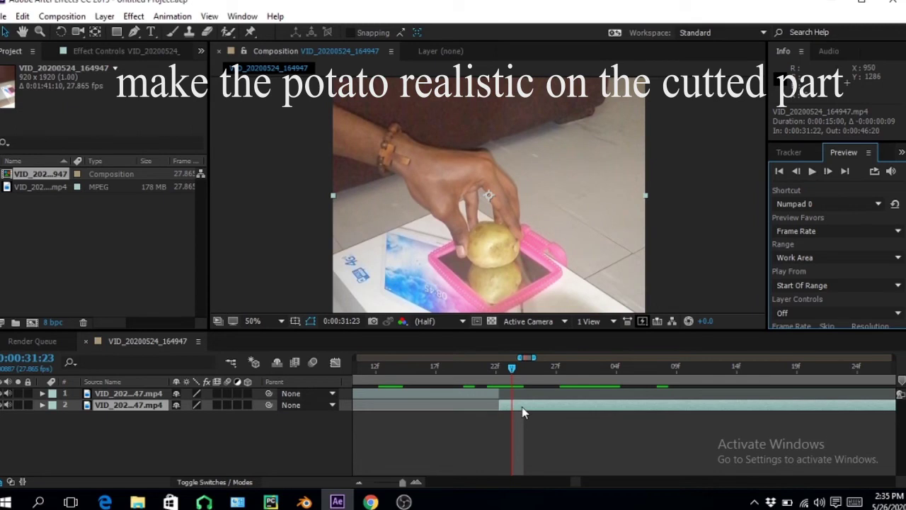
{"action": "mouse_move", "coordinate": [547, 412]}
{"action": "left_mouse_down"}
{"action": "mouse_move", "coordinate": [596, 411]}
{"action": "mouse_move", "coordinate": [533, 405]}
{"action": "left_mouse_up"}
{"action": "left_click", "coordinate": [552, 373]}
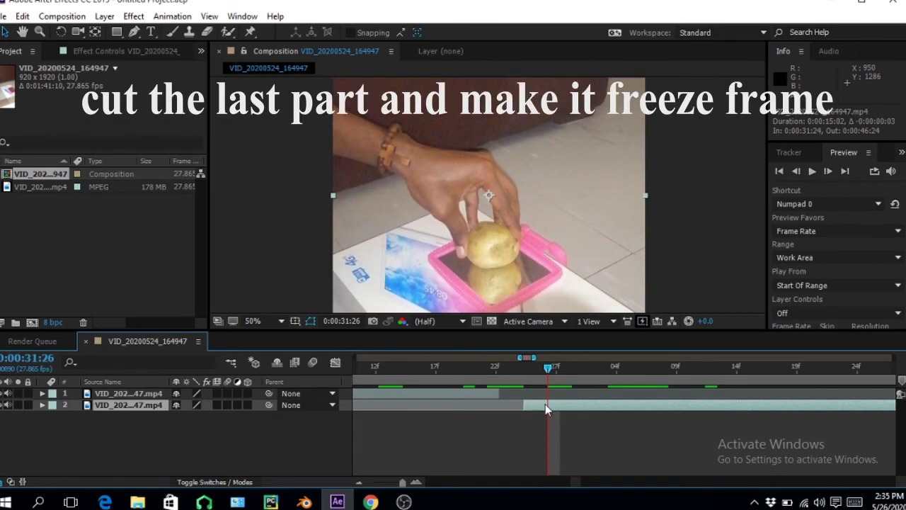
{"action": "key", "text": "ctrl+shift+d"}
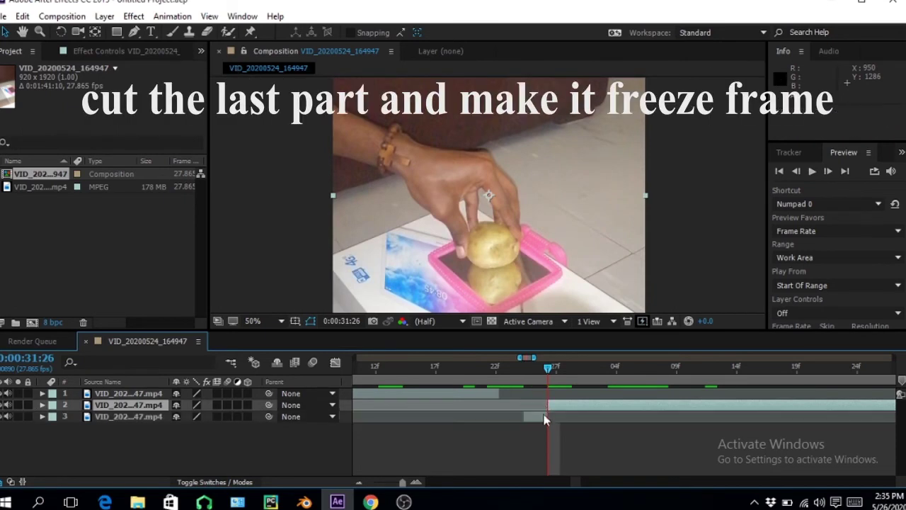
Freeze the short split-off piece at frame 0:00:31:25 and extend its start back to 0:00:31:13.
{"action": "left_click", "coordinate": [537, 369]}
{"action": "right_click", "coordinate": [538, 418]}
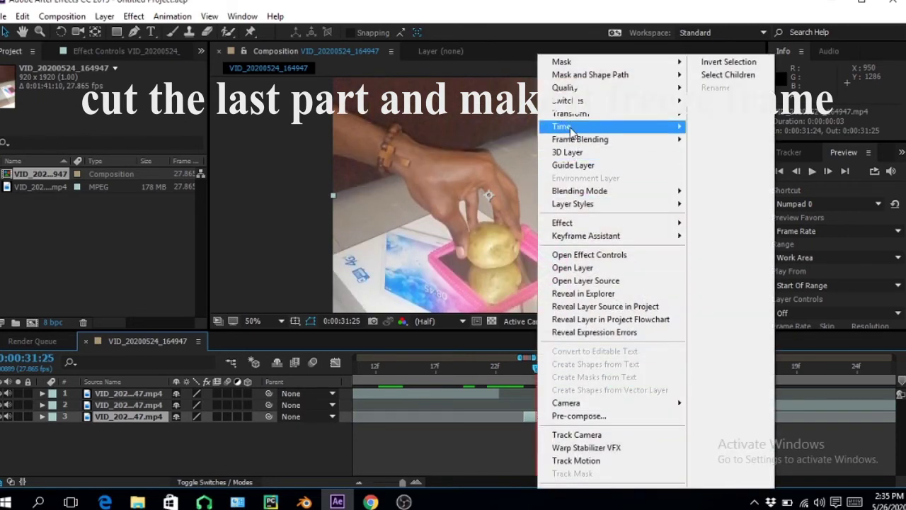
{"action": "mouse_move", "coordinate": [566, 126]}
{"action": "left_click", "coordinate": [725, 173]}
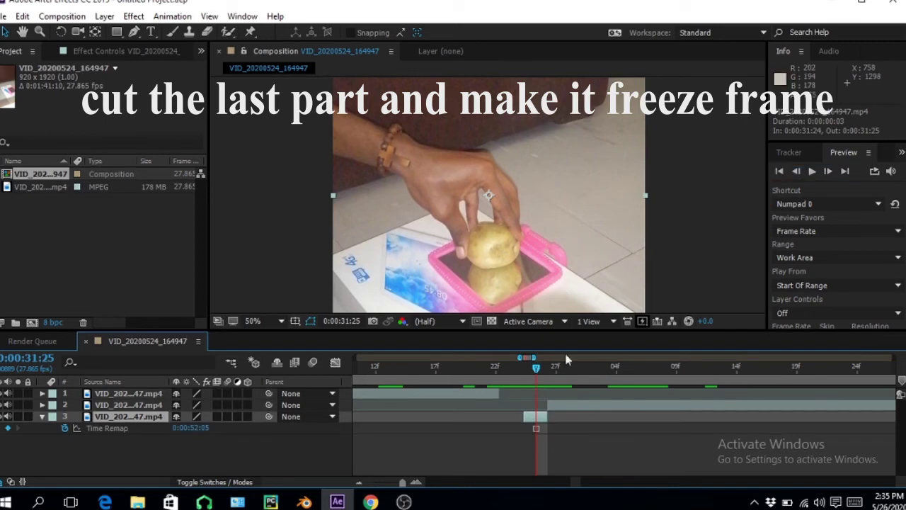
{"action": "left_click_drag", "start_coordinate": [526, 416], "coordinate": [390, 418]}
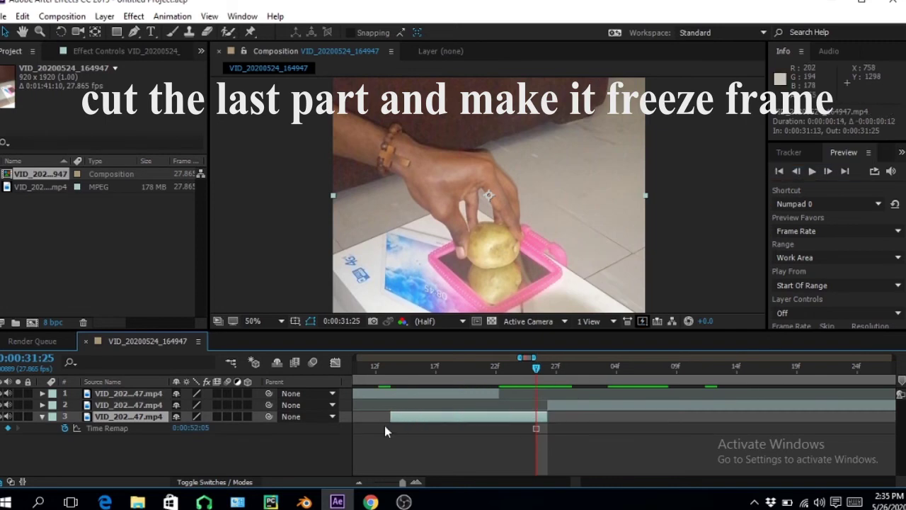
Move the freeze-frame layer to the top, ending at 0:00:31:21, and make the following clip start at 0:00:31:22.
{"action": "left_click_drag", "start_coordinate": [148, 423], "coordinate": [154, 397]}
{"action": "left_click_drag", "start_coordinate": [568, 423], "coordinate": [470, 393]}
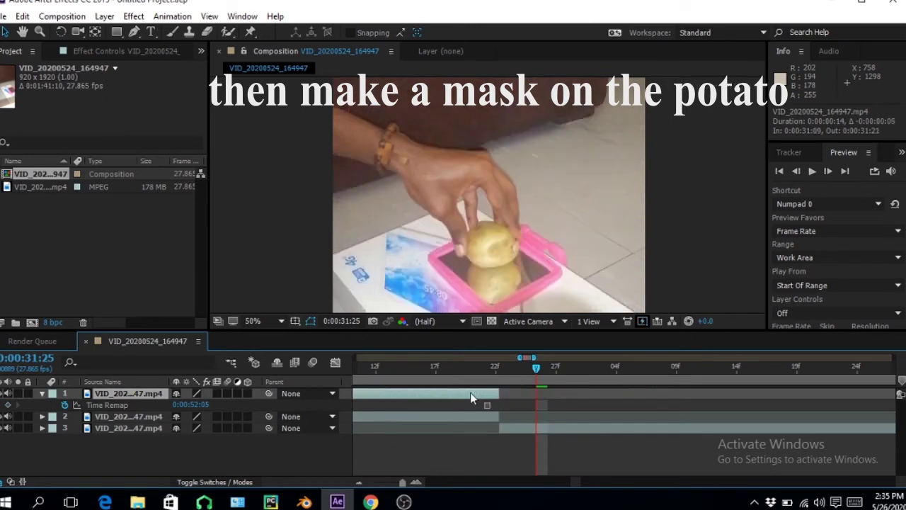
{"action": "left_click", "coordinate": [500, 372]}
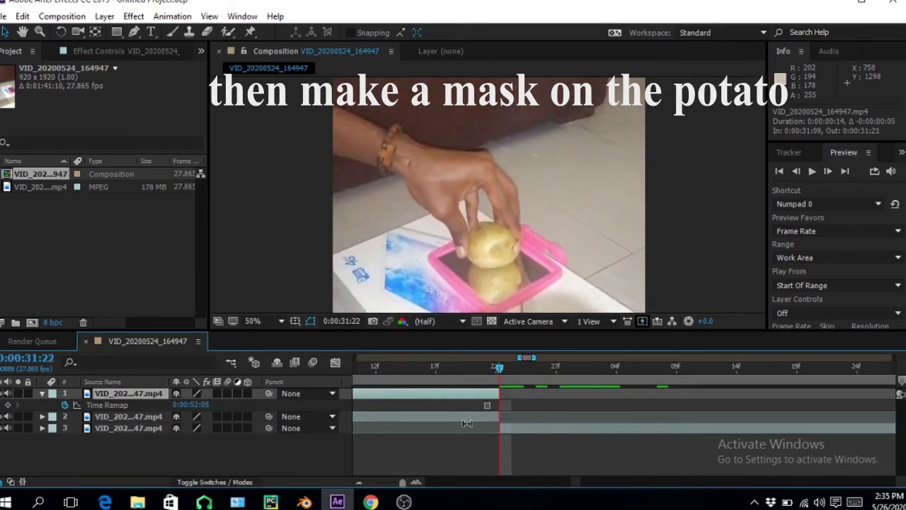
{"action": "scroll", "coordinate": [560, 431], "scroll_direction": "left", "scroll_amount": 2}
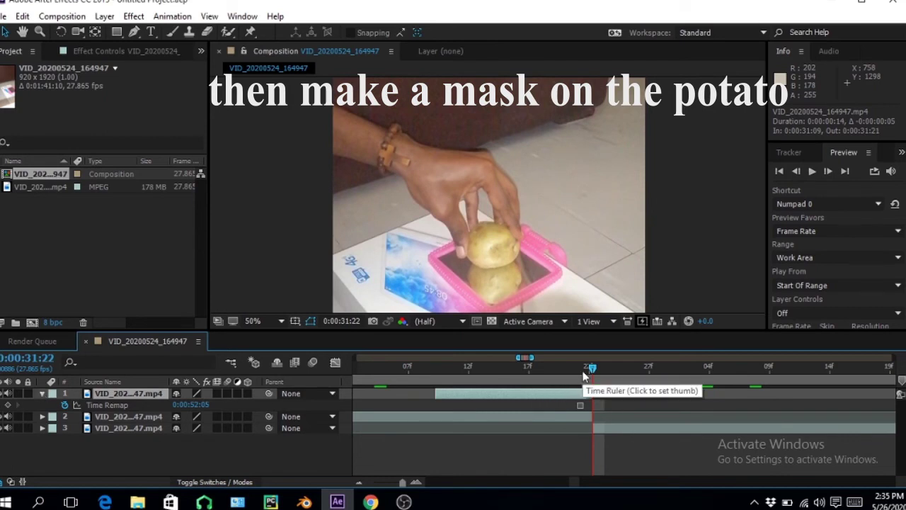
Draw a closed curved mask around the body of the potato on the freeze-frame layer, and return to the composition view.
{"action": "double_click", "coordinate": [551, 395]}
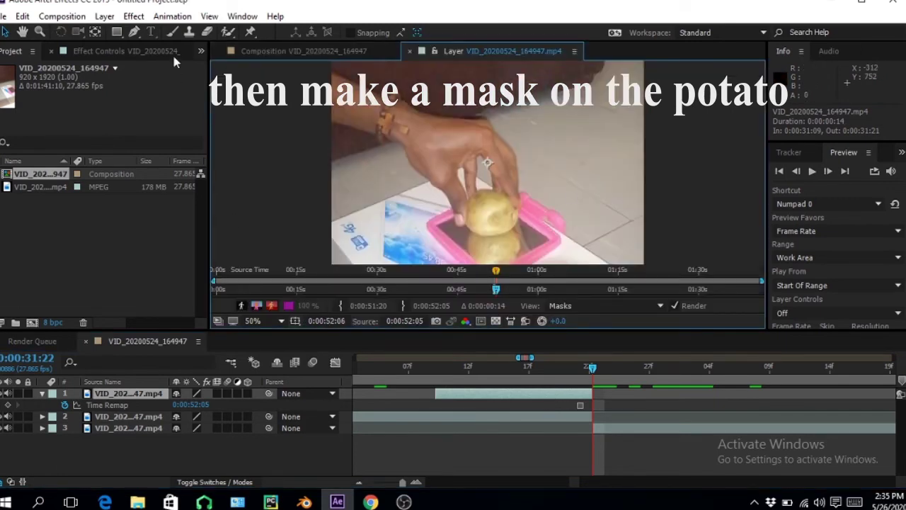
{"action": "left_click", "coordinate": [134, 31]}
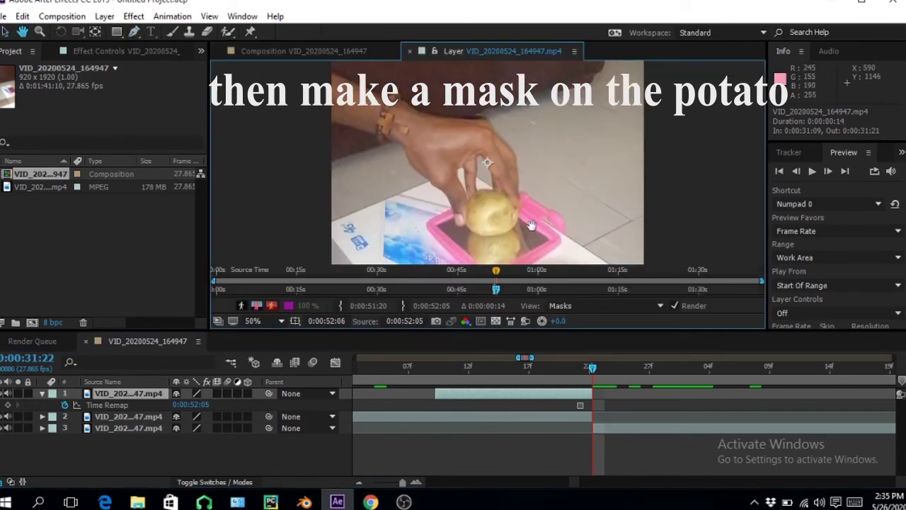
{"action": "scroll", "coordinate": [496, 188], "scroll_direction": "up", "scroll_amount": 4}
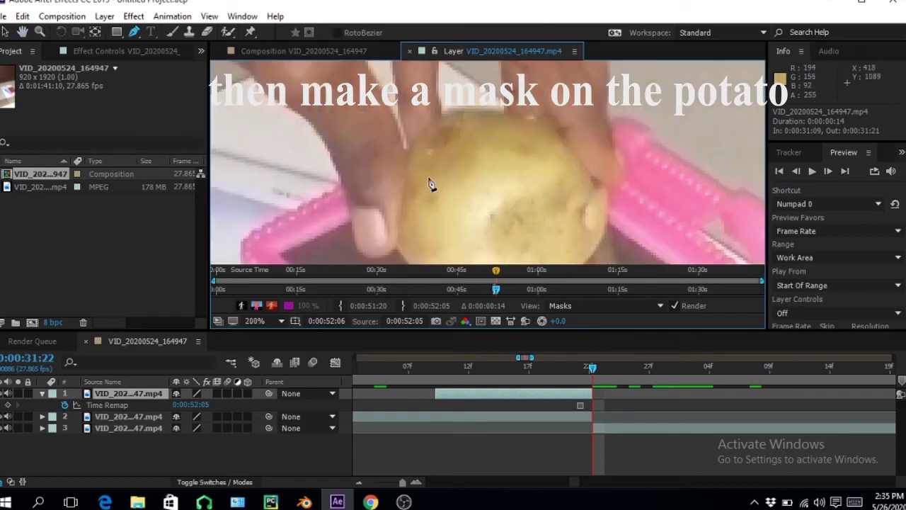
{"action": "left_click", "coordinate": [440, 173]}
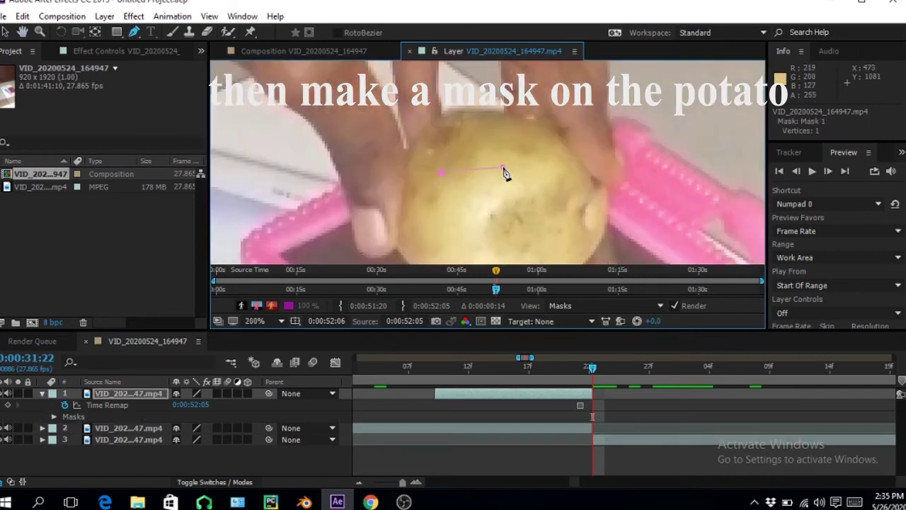
{"action": "left_click_drag", "start_coordinate": [563, 168], "coordinate": [580, 174]}
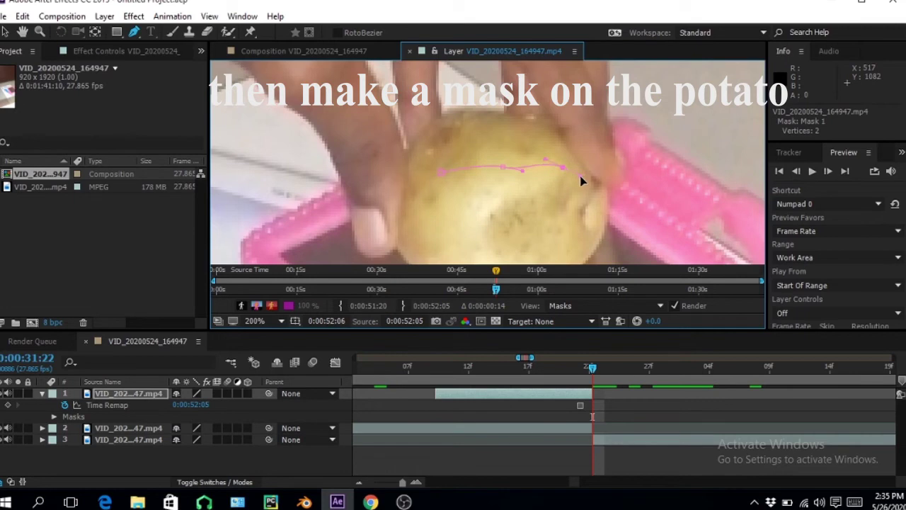
{"action": "left_click_drag", "start_coordinate": [590, 208], "coordinate": [591, 219]}
{"action": "left_click_drag", "start_coordinate": [490, 257], "coordinate": [425, 202]}
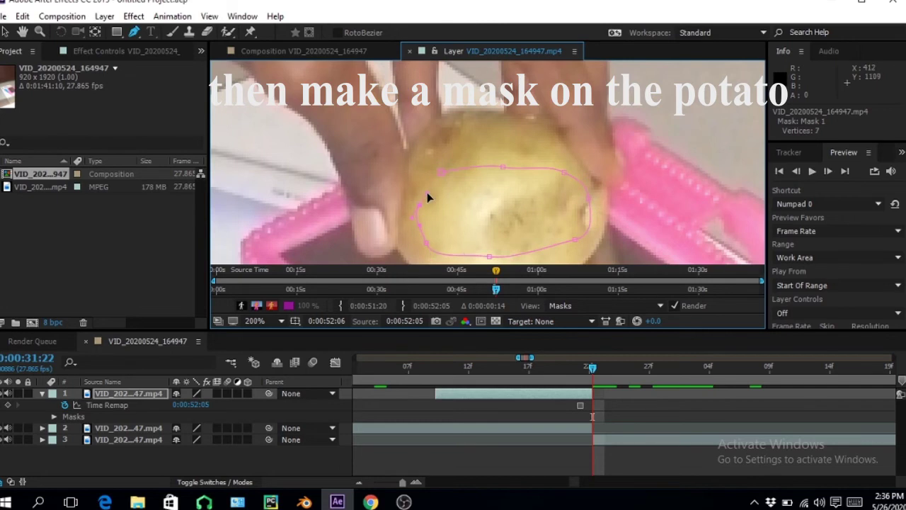
{"action": "left_click", "coordinate": [441, 174]}
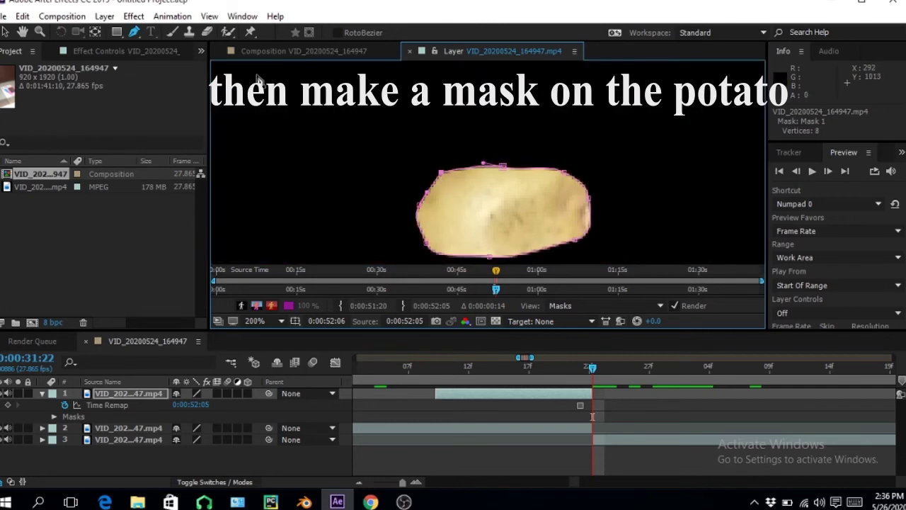
{"action": "left_click", "coordinate": [306, 53]}
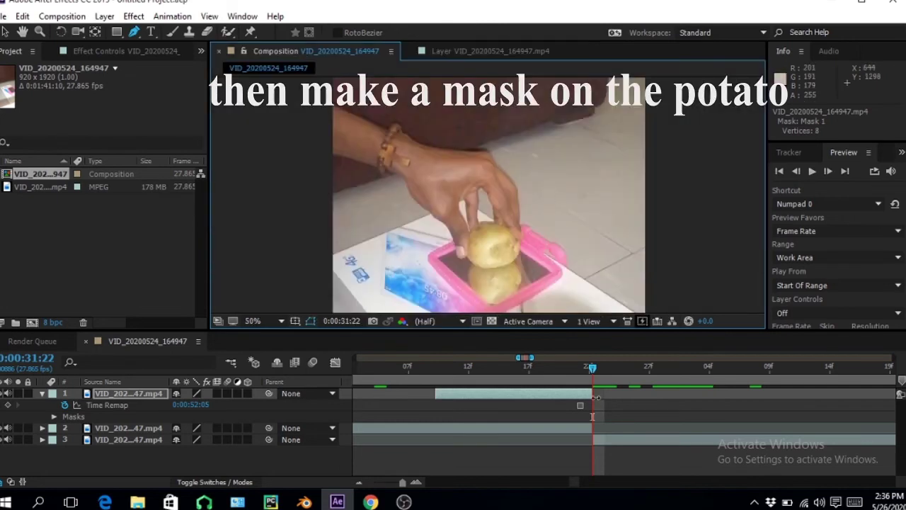
At 0:00:31:21, set the freeze-frame layer's Position to 471.0, 1023.0 to align the masked potato with the one beneath.
{"action": "left_click", "coordinate": [795, 170]}
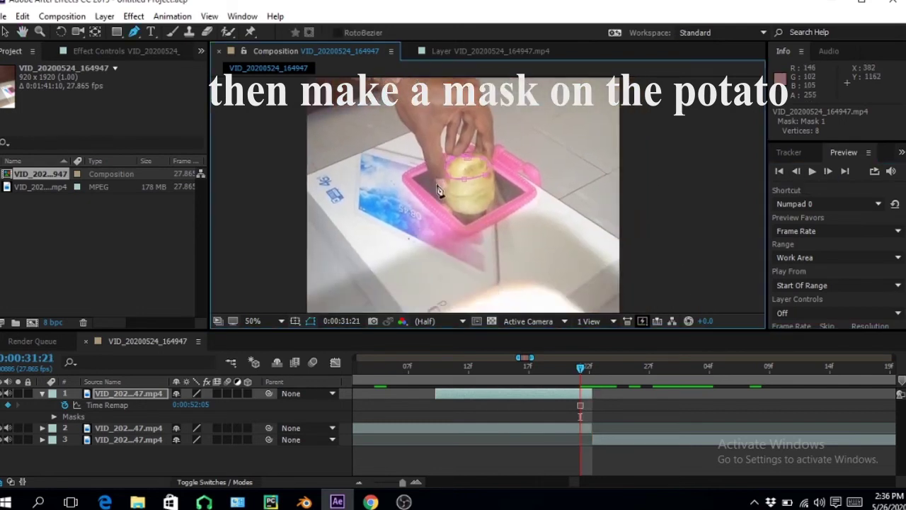
{"action": "left_click", "coordinate": [43, 393]}
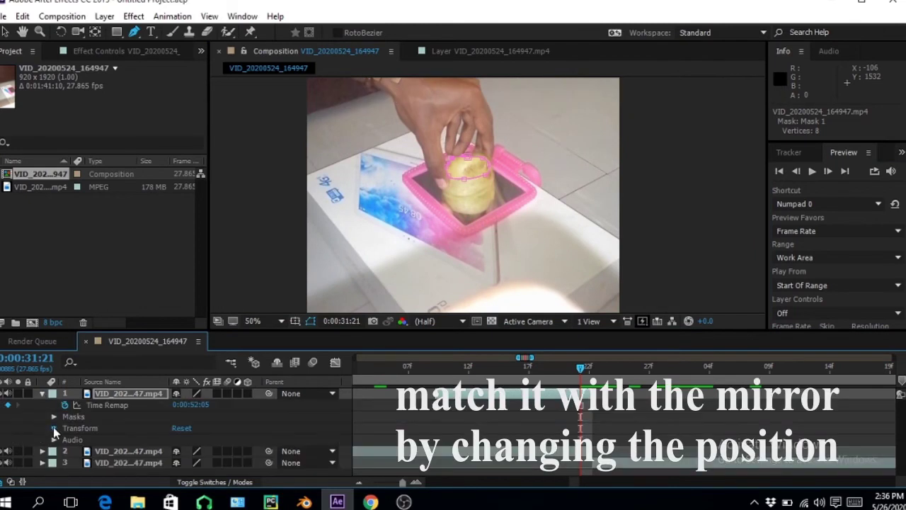
{"action": "left_click", "coordinate": [53, 428]}
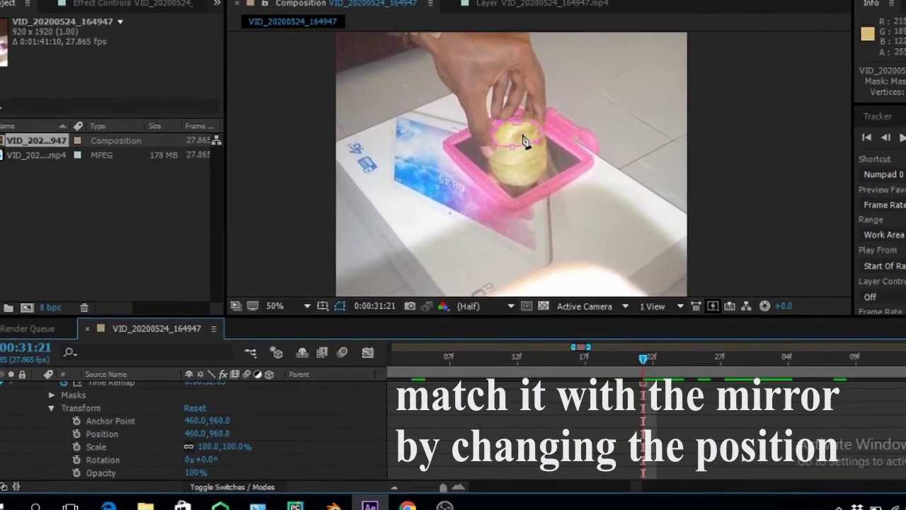
{"action": "scroll", "coordinate": [530, 135], "scroll_direction": "up", "scroll_amount": 2}
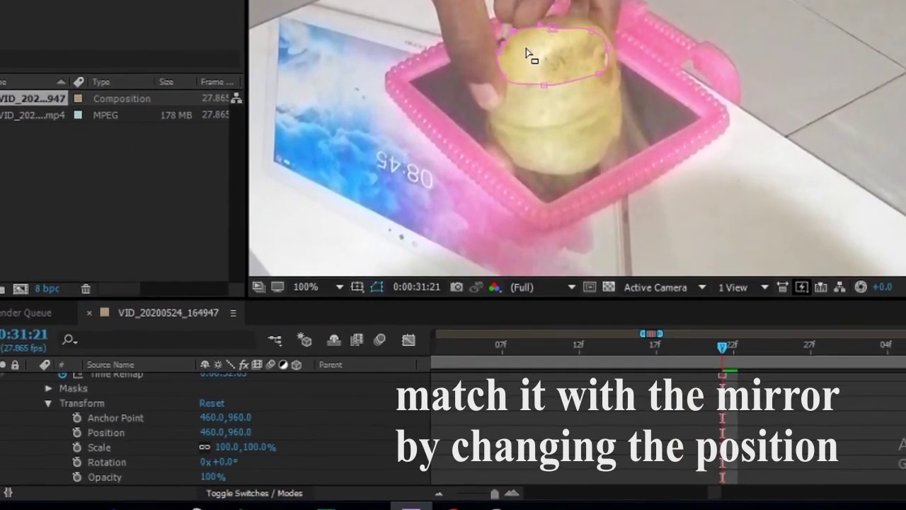
{"action": "scroll", "coordinate": [565, 65], "scroll_direction": "up", "scroll_amount": 2}
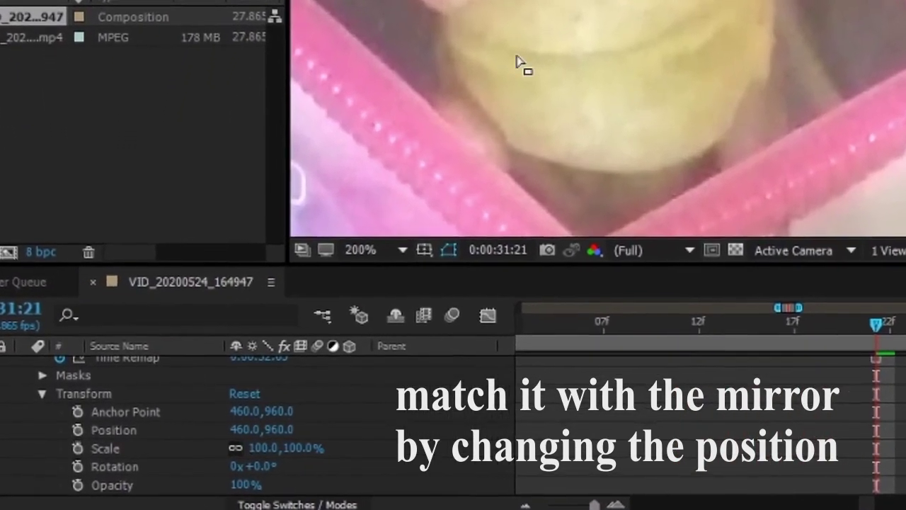
{"action": "left_click_drag", "start_coordinate": [508, 107], "coordinate": [522, 116]}
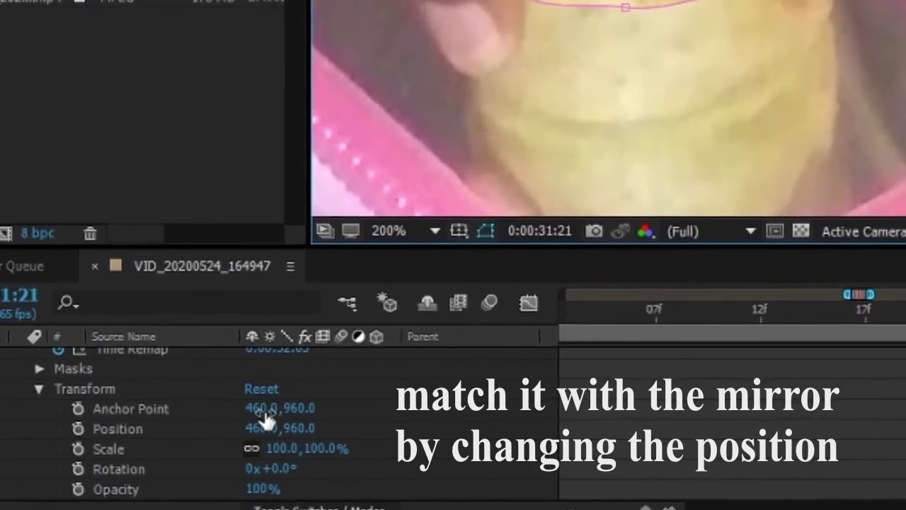
{"action": "left_click_drag", "start_coordinate": [260, 431], "coordinate": [253, 432]}
{"action": "left_click_drag", "start_coordinate": [324, 427], "coordinate": [393, 433]}
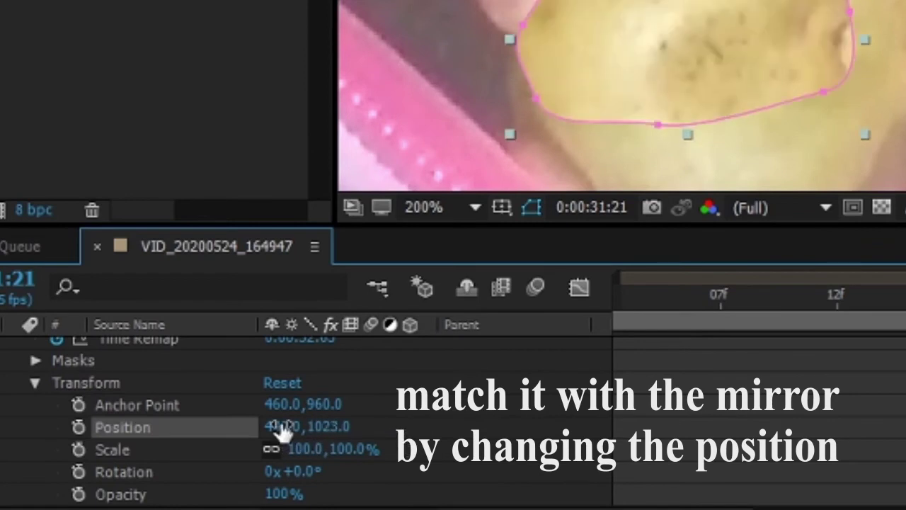
{"action": "left_click_drag", "start_coordinate": [273, 425], "coordinate": [304, 419]}
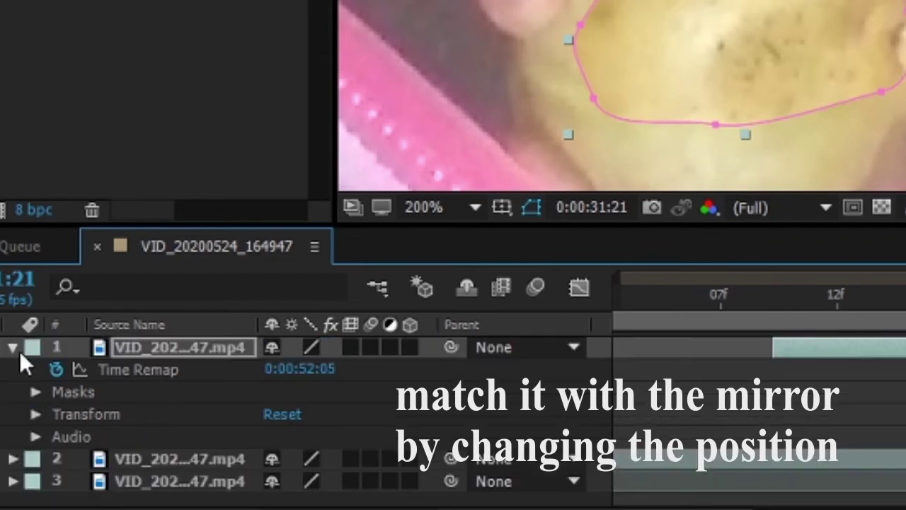
{"action": "left_click", "coordinate": [12, 347]}
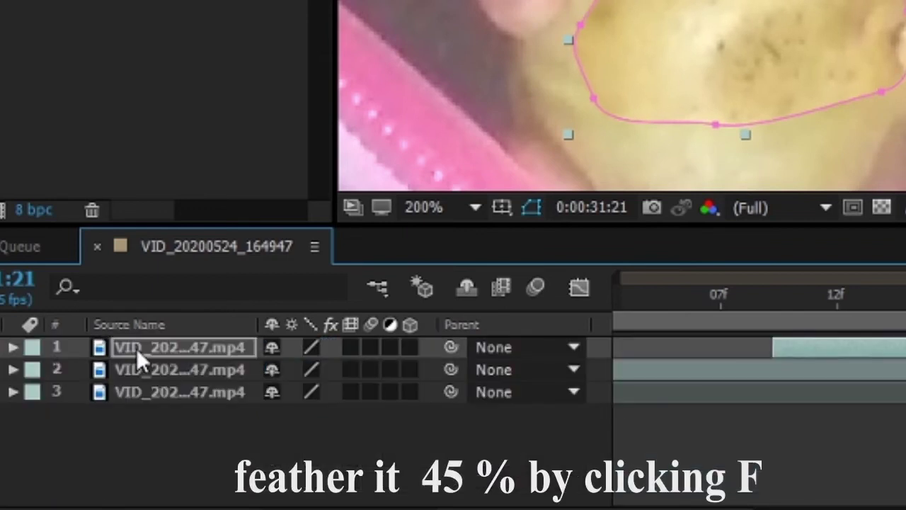
Set the potato mask's feather to 45 pixels.
{"action": "key", "text": "f"}
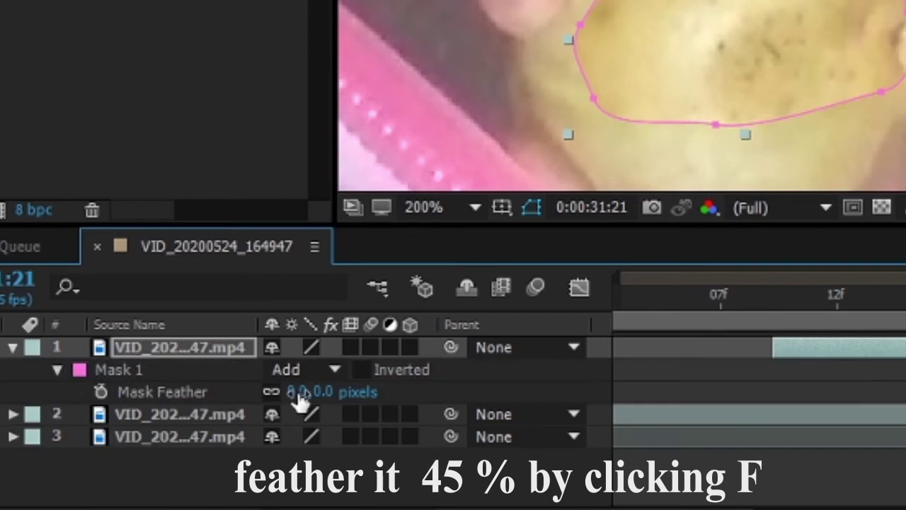
{"action": "left_click_drag", "start_coordinate": [300, 391], "coordinate": [348, 390]}
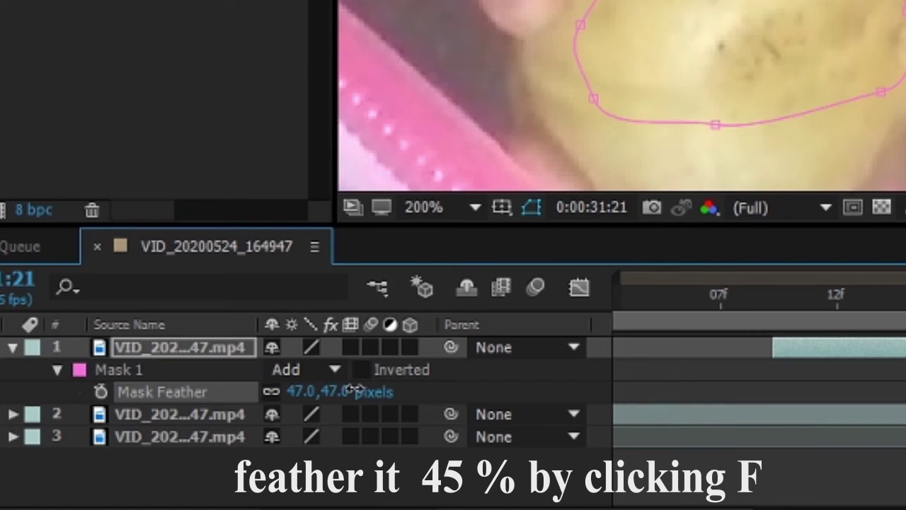
{"action": "left_click", "coordinate": [297, 392]}
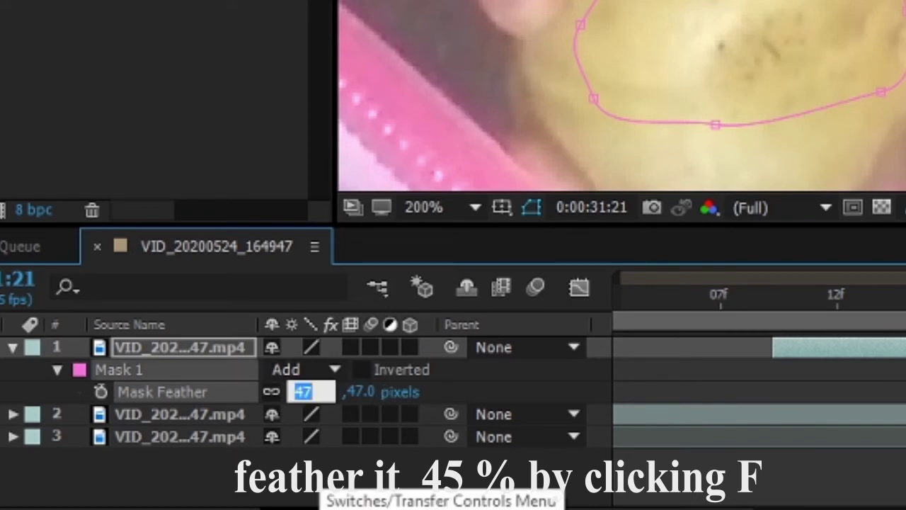
{"action": "key", "text": "Return"}
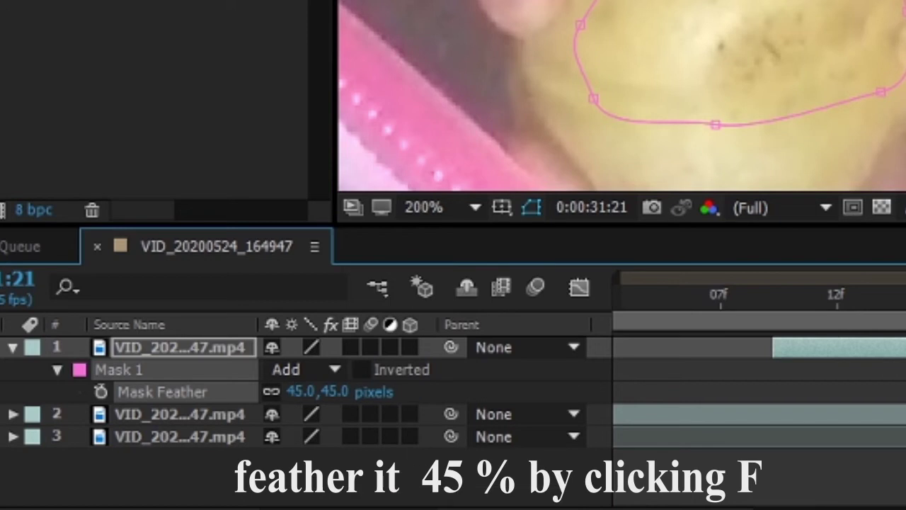
{"action": "left_click", "coordinate": [13, 347]}
Add an Opacity keyframe of 100% to the freeze-frame layer at 0:00:31:22.
{"action": "key", "text": "Page_Down"}
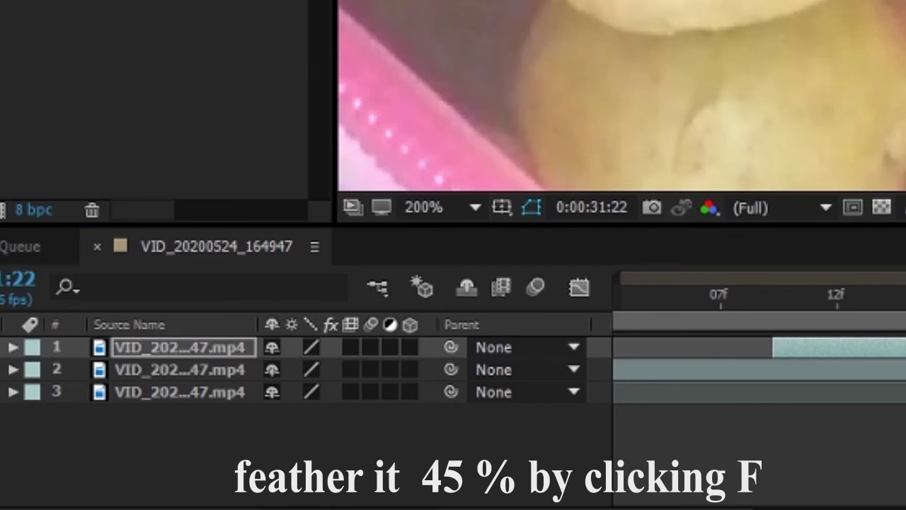
{"action": "left_click", "coordinate": [13, 346]}
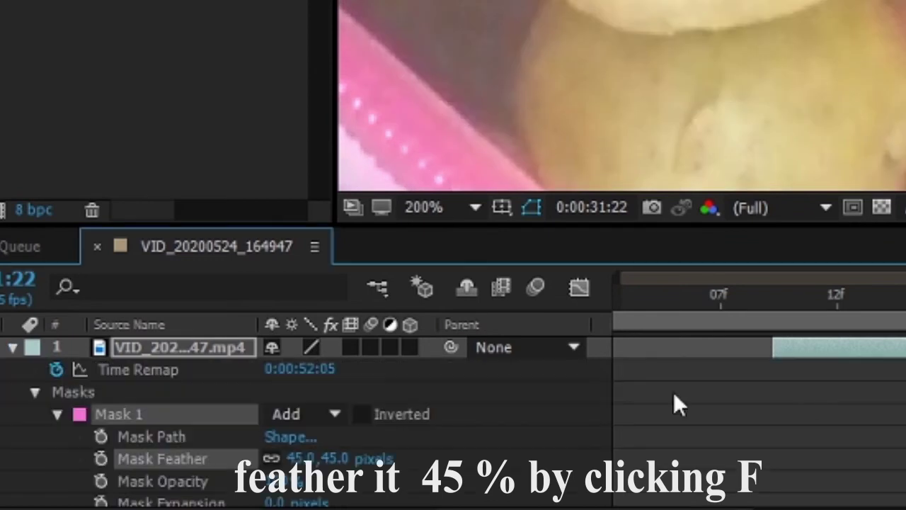
{"action": "left_click", "coordinate": [35, 393]}
{"action": "left_click", "coordinate": [36, 414]}
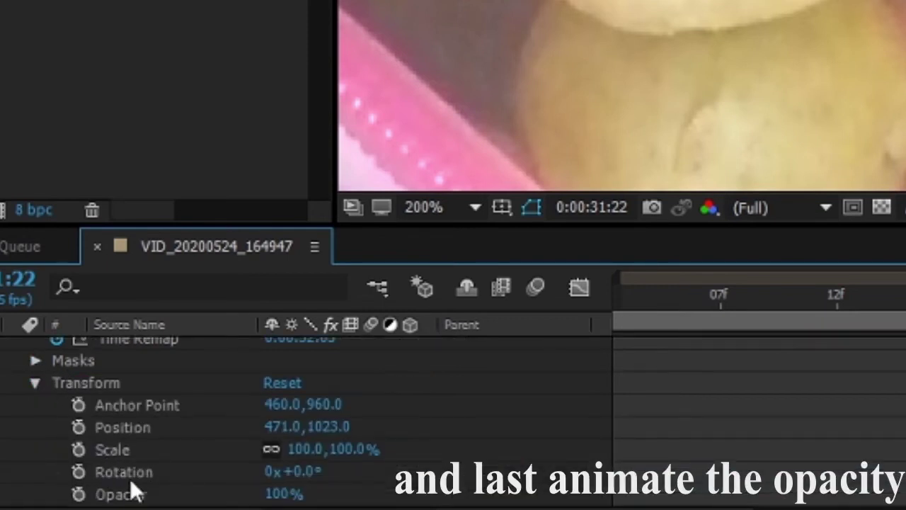
{"action": "left_click", "coordinate": [78, 494]}
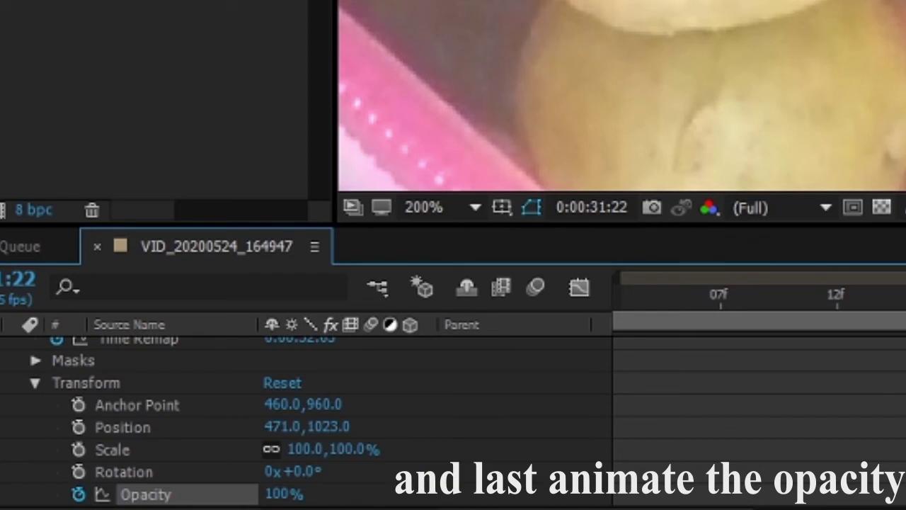
Set the freeze-frame layer's Opacity to 0% at its first frame, 0:00:31:09, so that it fades in.
{"action": "scroll", "coordinate": [304, 424], "scroll_direction": "up", "scroll_amount": 1}
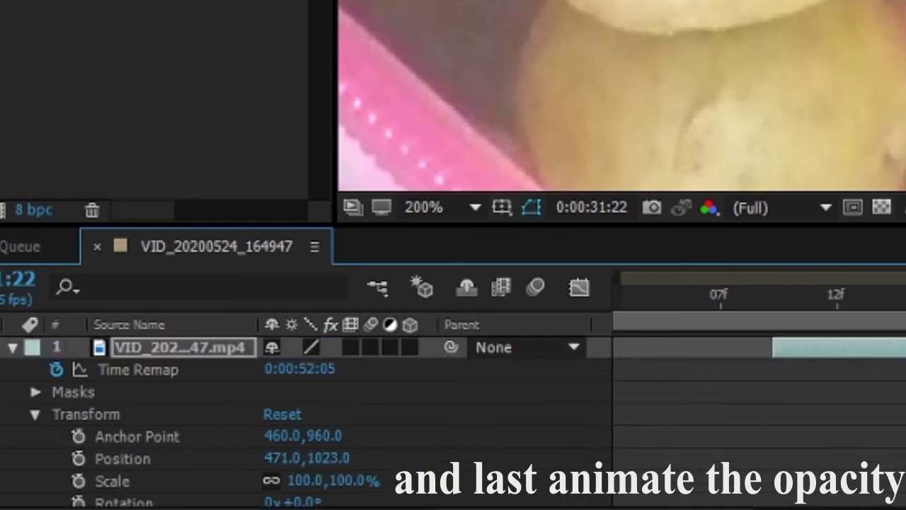
{"action": "left_click_drag", "start_coordinate": [905, 310], "coordinate": [773, 310]}
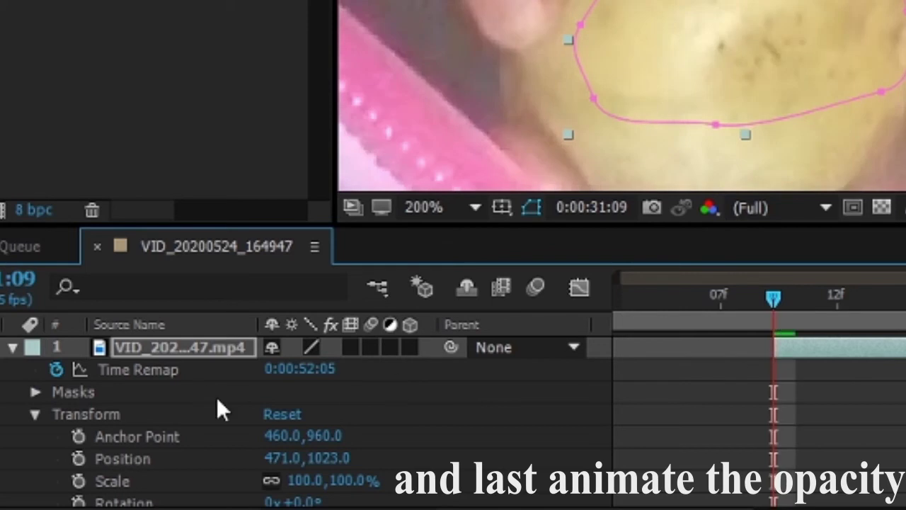
{"action": "scroll", "coordinate": [271, 489], "scroll_direction": "down", "scroll_amount": 3}
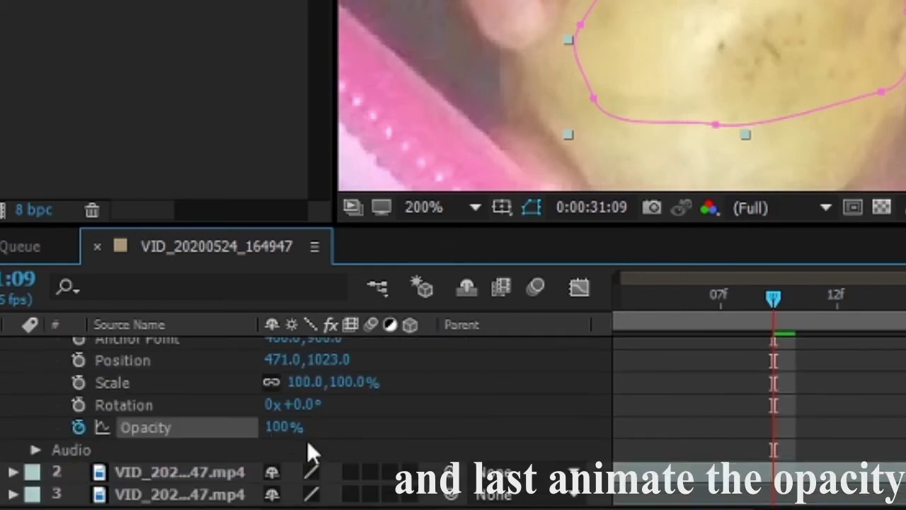
{"action": "left_click_drag", "start_coordinate": [283, 439], "coordinate": [212, 439]}
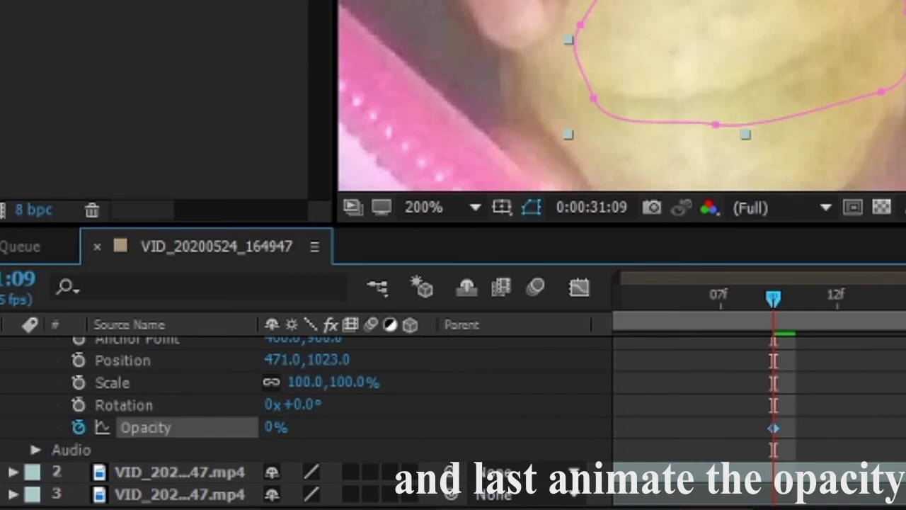
{"action": "scroll", "coordinate": [84, 426], "scroll_direction": "up", "scroll_amount": 3}
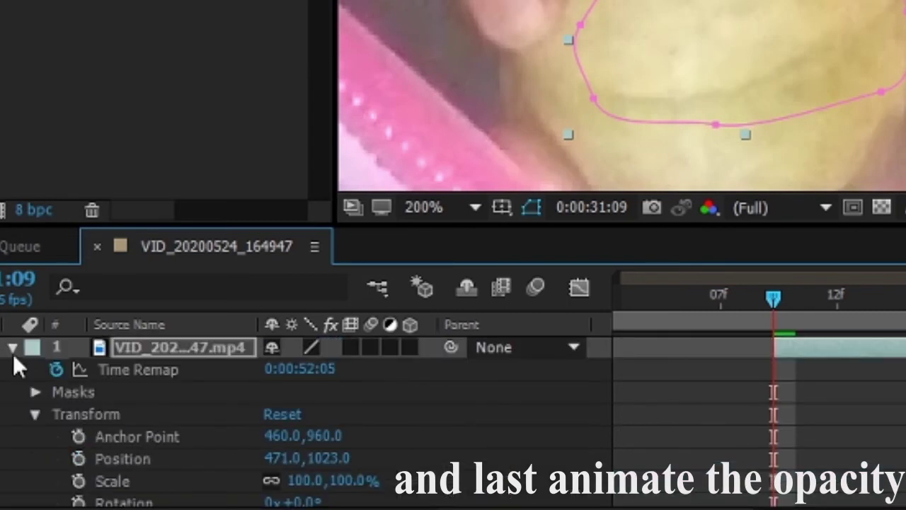
{"action": "left_click", "coordinate": [13, 351]}
Zoom out to the whole frame and preview the transition across the cut, starting from 0:00:31:05 and again from 0:00:31:07.
{"action": "scroll", "coordinate": [684, 80], "scroll_direction": "down", "scroll_amount": 2}
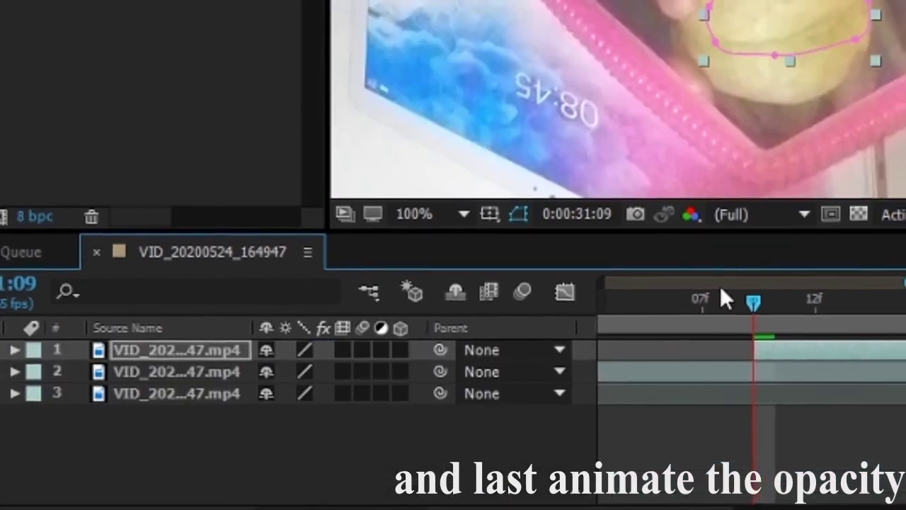
{"action": "left_click", "coordinate": [661, 305]}
{"action": "key", "text": "comma"}
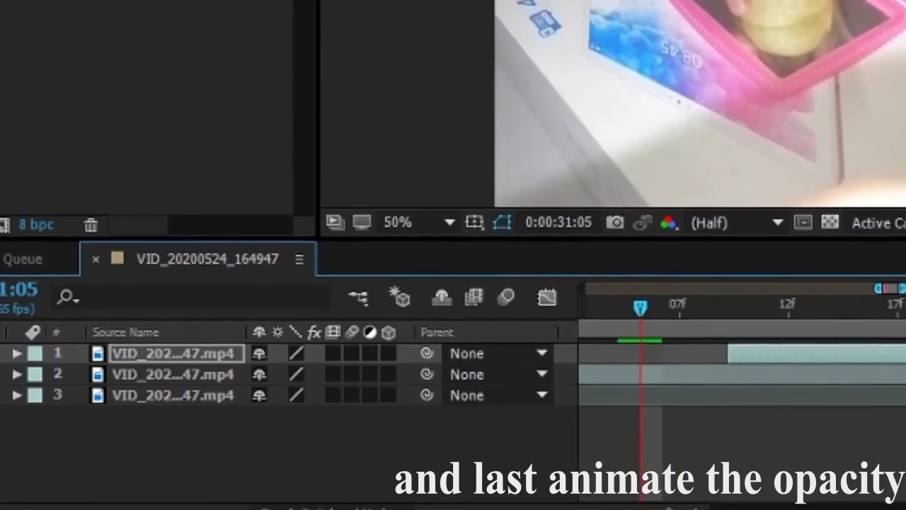
{"action": "key", "text": "space"}
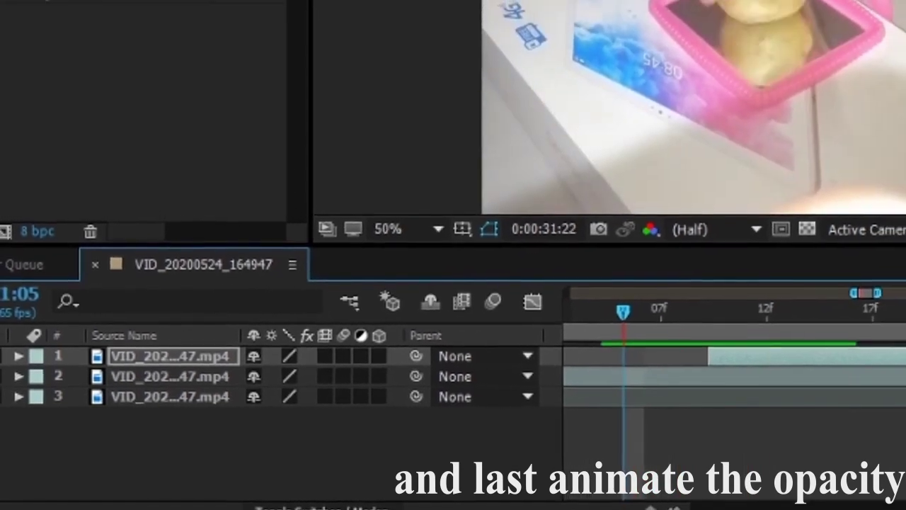
{"action": "left_click", "coordinate": [656, 316]}
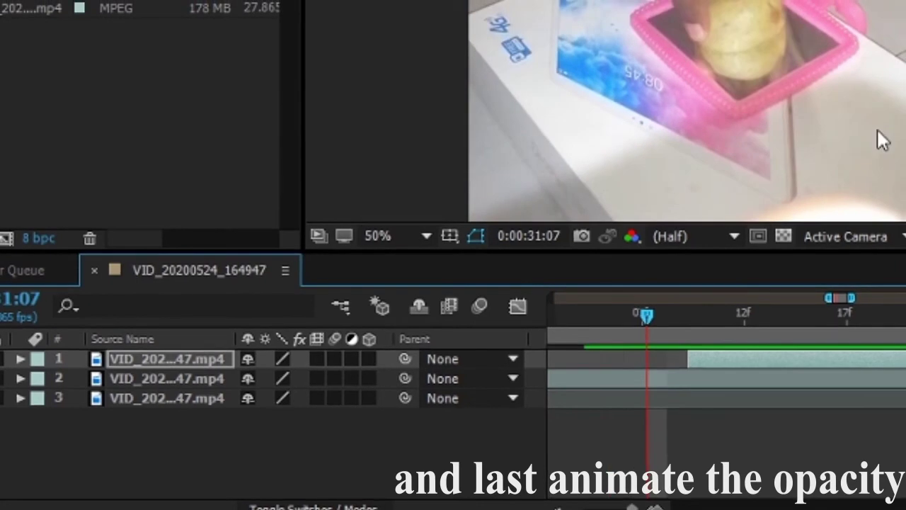
{"action": "key", "text": "space"}
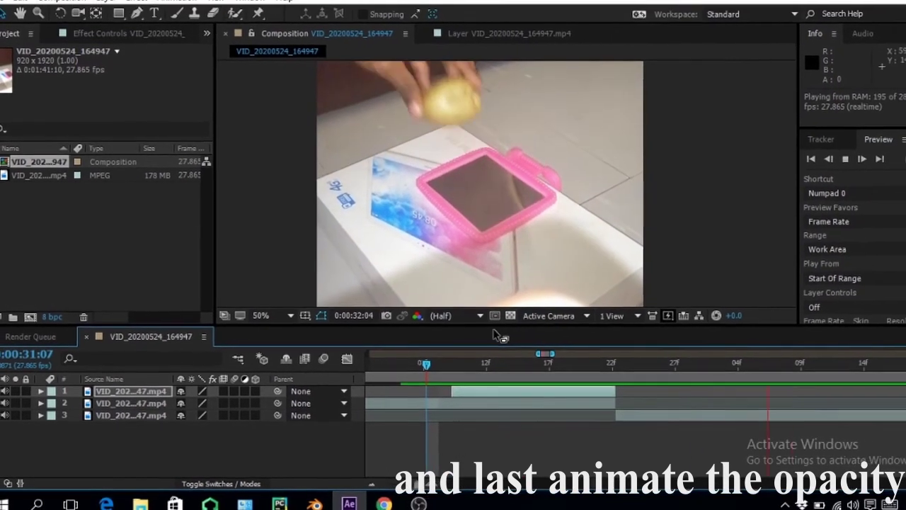
Stop the preview and step frame by frame from 0:00:31:09 to the cut, comparing the frames at 0:00:31:21 and 0:00:31:22.
{"action": "key", "text": "space"}
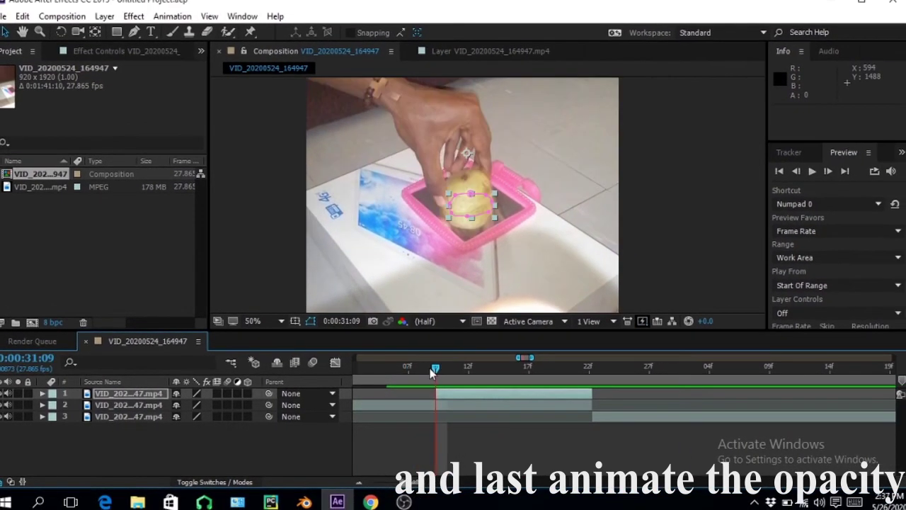
{"action": "left_click", "coordinate": [804, 176]}
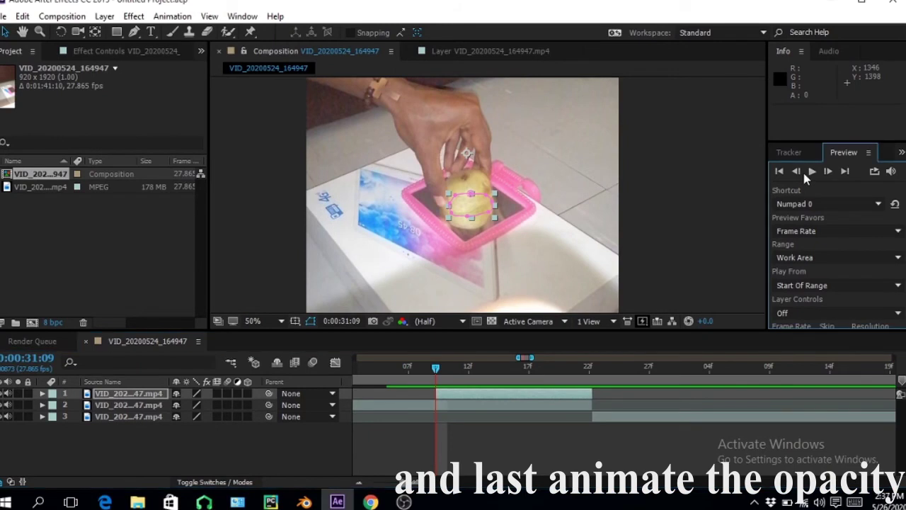
{"action": "left_click", "coordinate": [652, 417]}
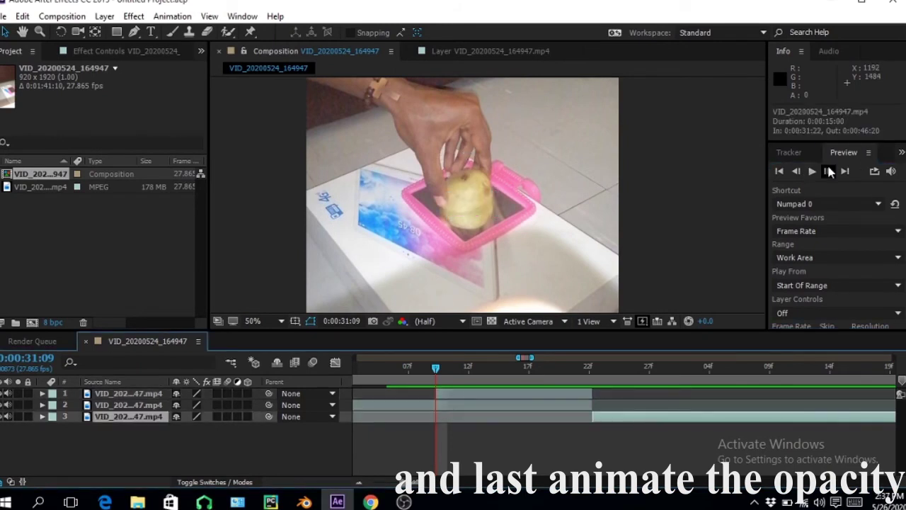
{"action": "left_click", "coordinate": [829, 171]}
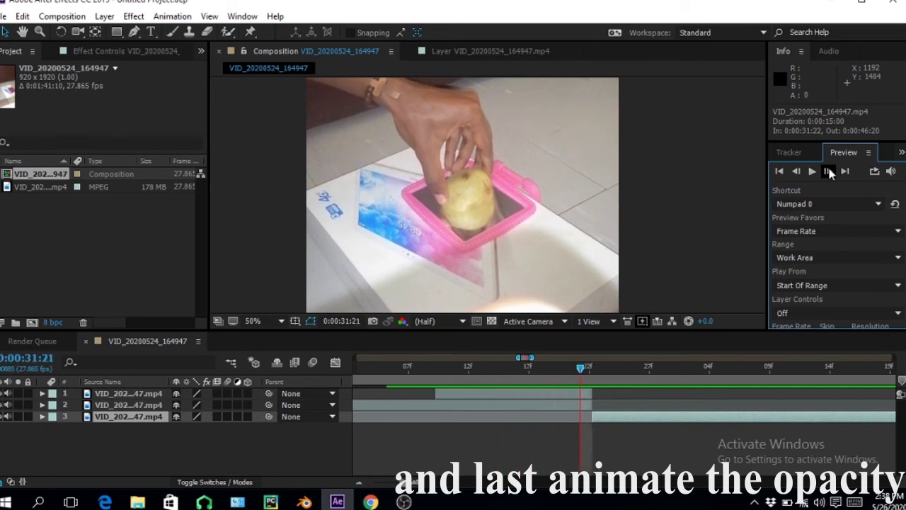
{"action": "left_click", "coordinate": [828, 173]}
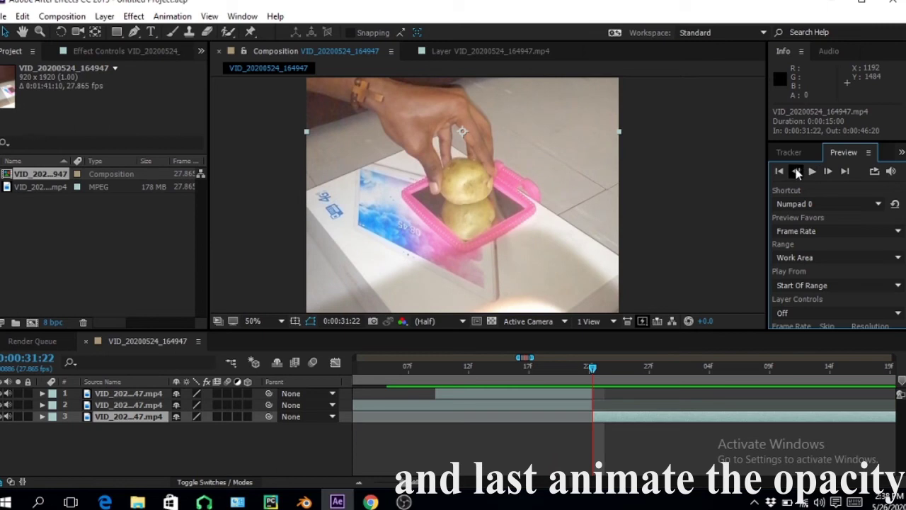
{"action": "left_click", "coordinate": [797, 173]}
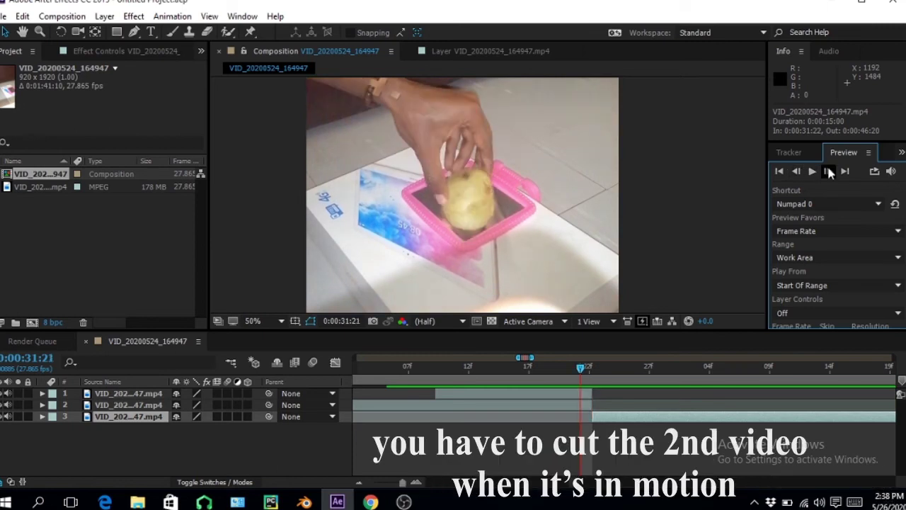
Cut away the second clip's frames before 0:00:32:01 and move the remainder back to start at the cut, 0:00:31:22.
{"action": "left_click", "coordinate": [828, 172]}
{"action": "left_click", "coordinate": [829, 173]}
{"action": "left_click", "coordinate": [829, 173]}
{"action": "left_click", "coordinate": [829, 173]}
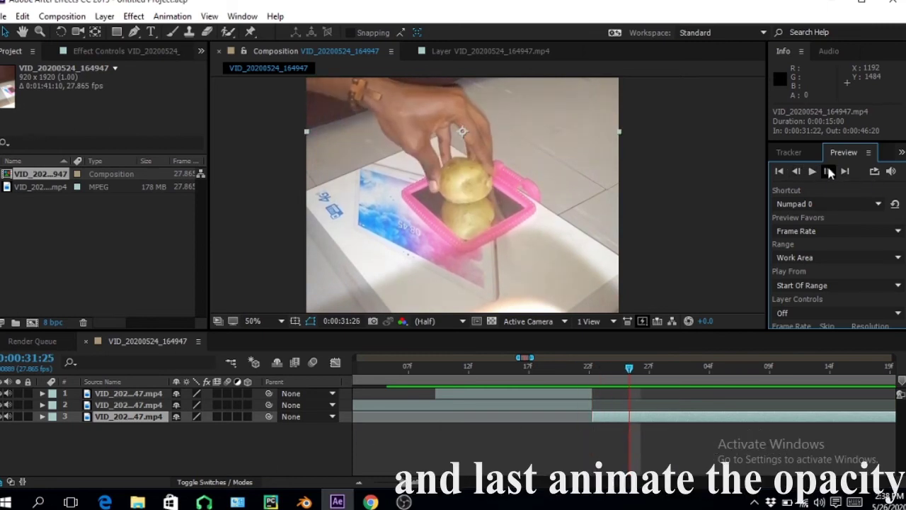
{"action": "left_click", "coordinate": [829, 173]}
{"action": "left_click", "coordinate": [829, 173]}
{"action": "left_click", "coordinate": [829, 173]}
{"action": "left_click", "coordinate": [829, 173]}
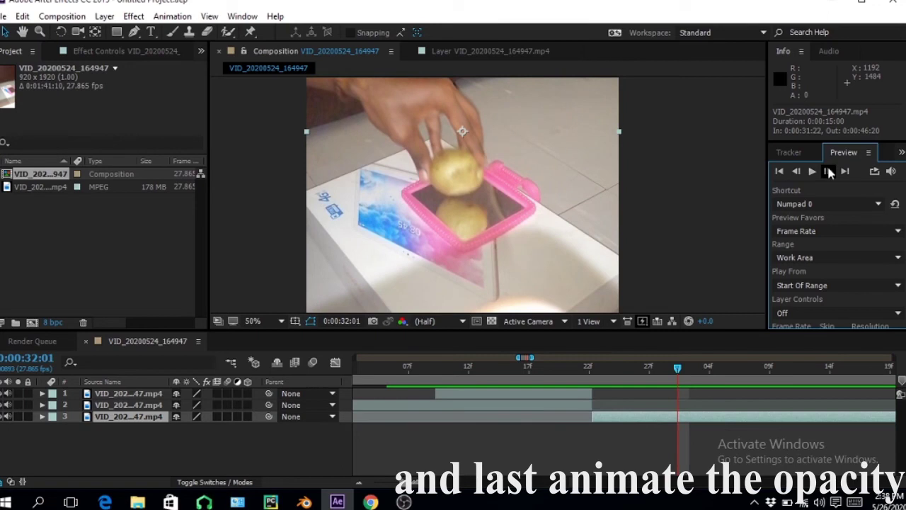
{"action": "left_click", "coordinate": [676, 423]}
{"action": "key", "text": "ctrl+shift+d"}
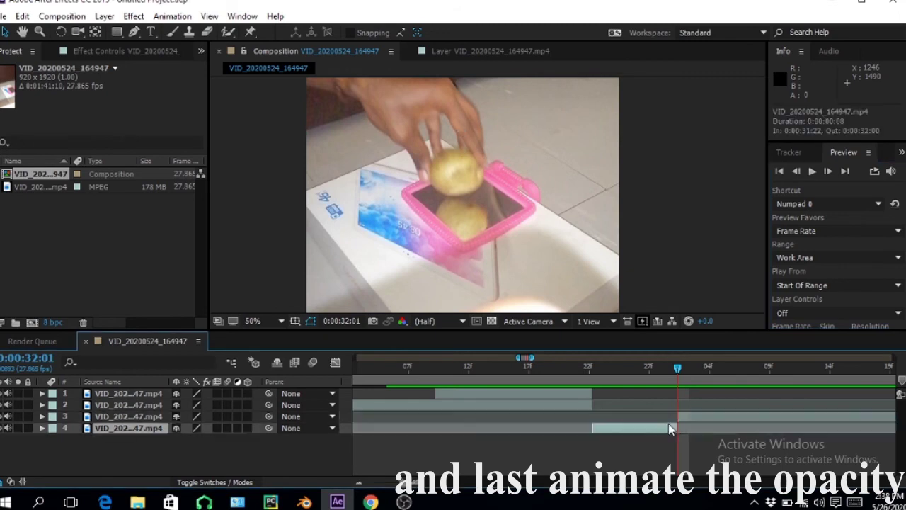
{"action": "key", "text": "Delete"}
{"action": "left_click_drag", "start_coordinate": [703, 420], "coordinate": [615, 424]}
Step back and forth between 0:00:31:15 and 0:00:31:23 to examine the hand and potato motion around the new cut.
{"action": "left_click_drag", "start_coordinate": [599, 370], "coordinate": [580, 367]}
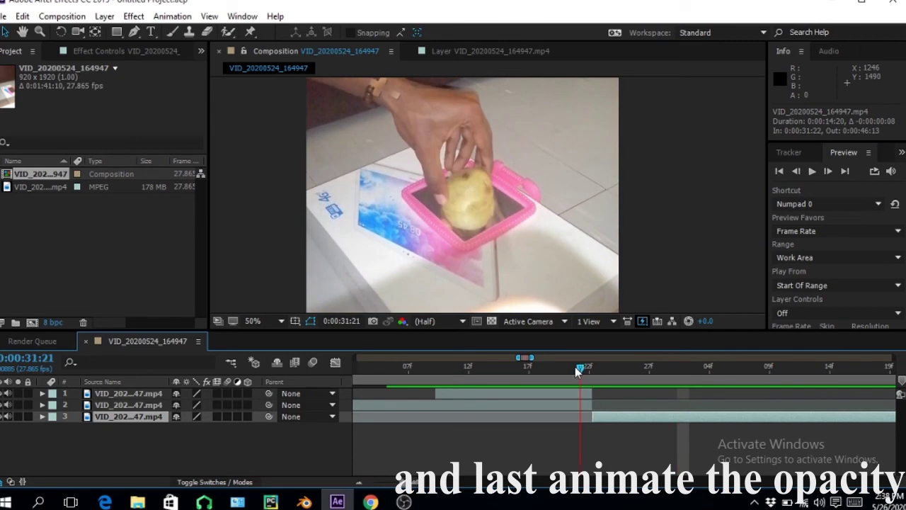
{"action": "left_click", "coordinate": [828, 172]}
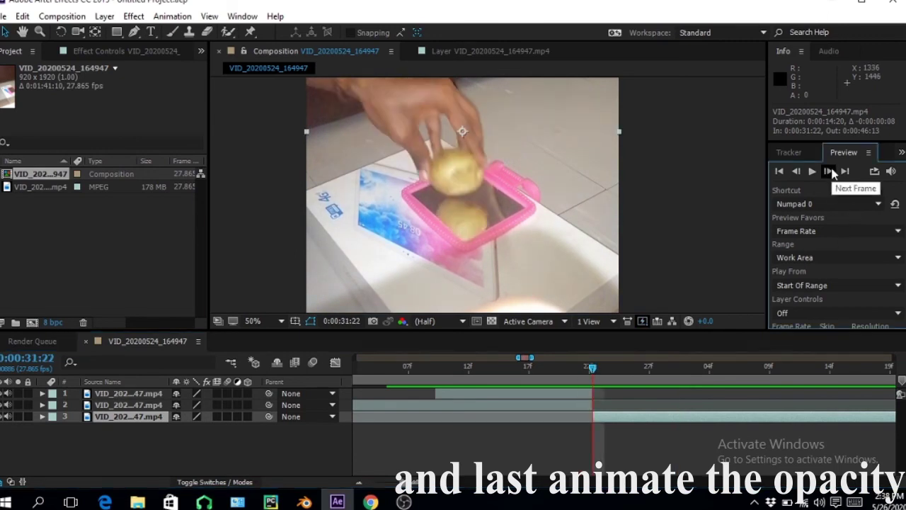
{"action": "left_click", "coordinate": [828, 171]}
{"action": "left_click", "coordinate": [794, 172]}
{"action": "left_click", "coordinate": [794, 172]}
{"action": "left_click", "coordinate": [794, 172]}
{"action": "left_click", "coordinate": [794, 172]}
{"action": "left_click", "coordinate": [794, 172]}
{"action": "left_click", "coordinate": [794, 172]}
{"action": "left_click", "coordinate": [794, 172]}
{"action": "left_click", "coordinate": [794, 172]}
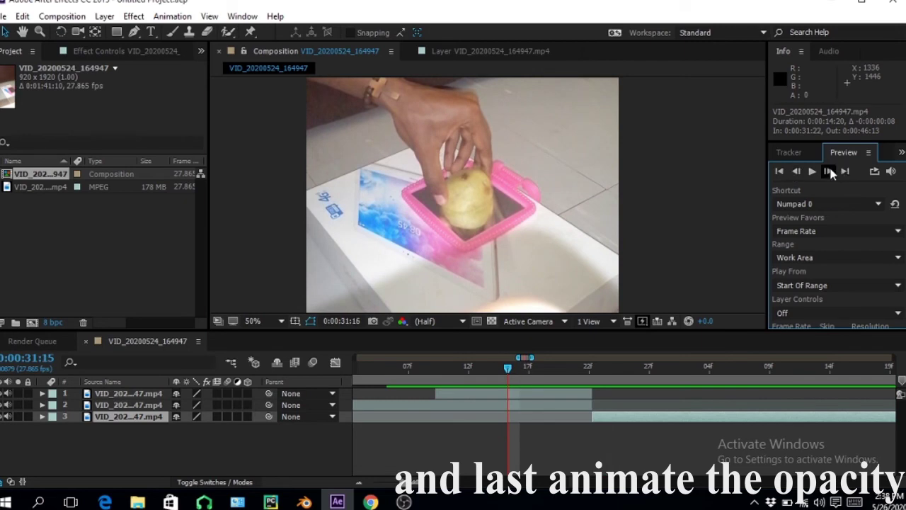
{"action": "left_click", "coordinate": [828, 172]}
{"action": "left_click", "coordinate": [829, 172]}
{"action": "left_click", "coordinate": [829, 172]}
{"action": "left_click", "coordinate": [828, 172]}
{"action": "left_click", "coordinate": [828, 172]}
{"action": "left_click", "coordinate": [828, 172]}
{"action": "left_click", "coordinate": [828, 172]}
{"action": "left_click", "coordinate": [828, 172]}
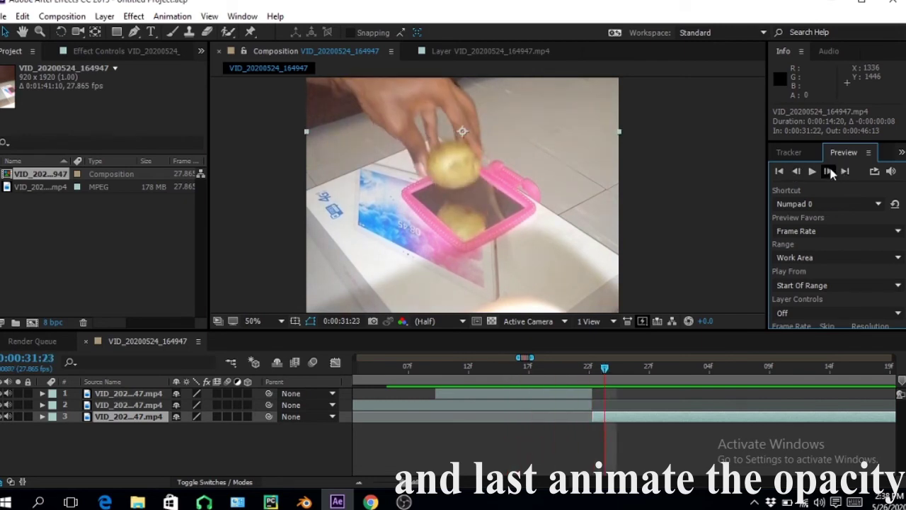
Compare the frames directly before and after the cut, 0:00:31:21 and 0:00:31:22, to judge the jump in the potato's position.
{"action": "left_click", "coordinate": [801, 174]}
{"action": "left_click", "coordinate": [801, 174]}
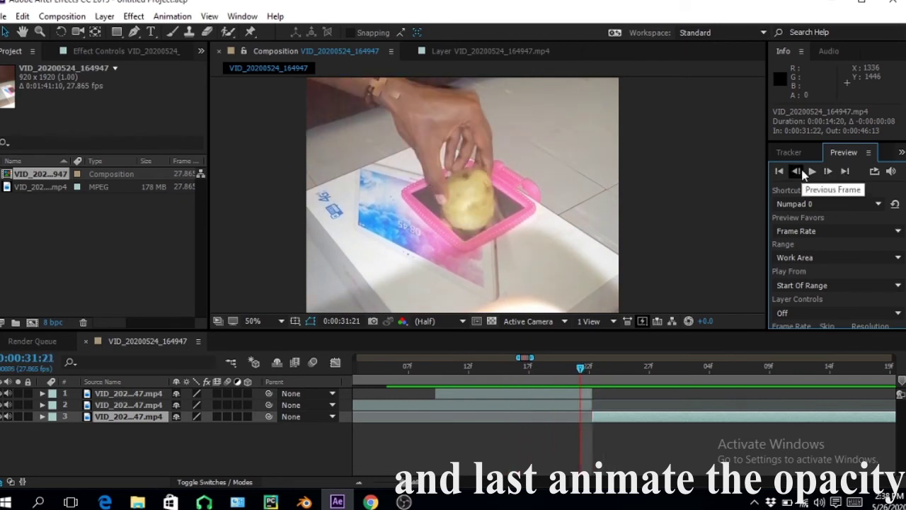
{"action": "left_click", "coordinate": [828, 177]}
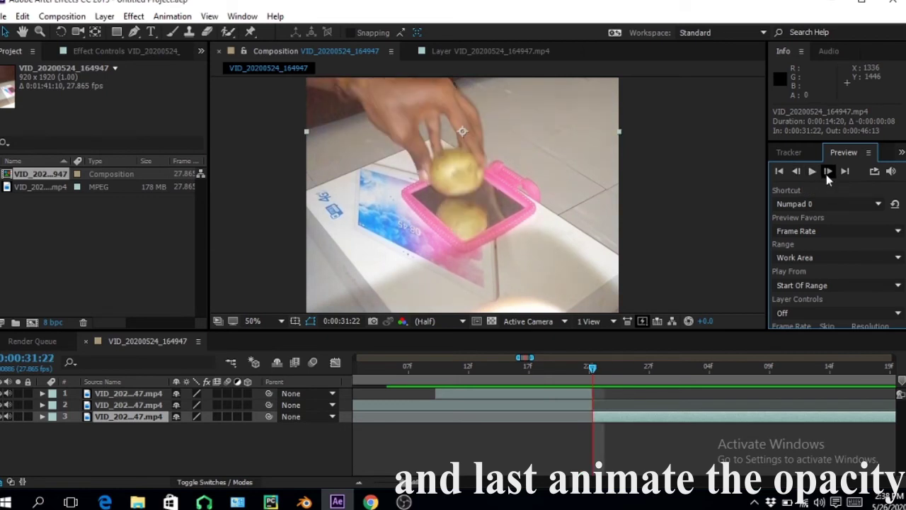
{"action": "left_click", "coordinate": [796, 172]}
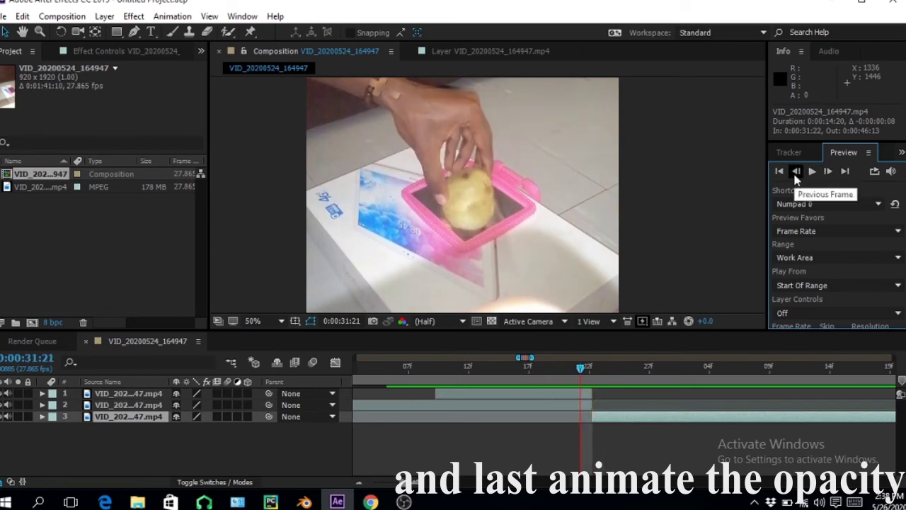
{"action": "left_click", "coordinate": [828, 177]}
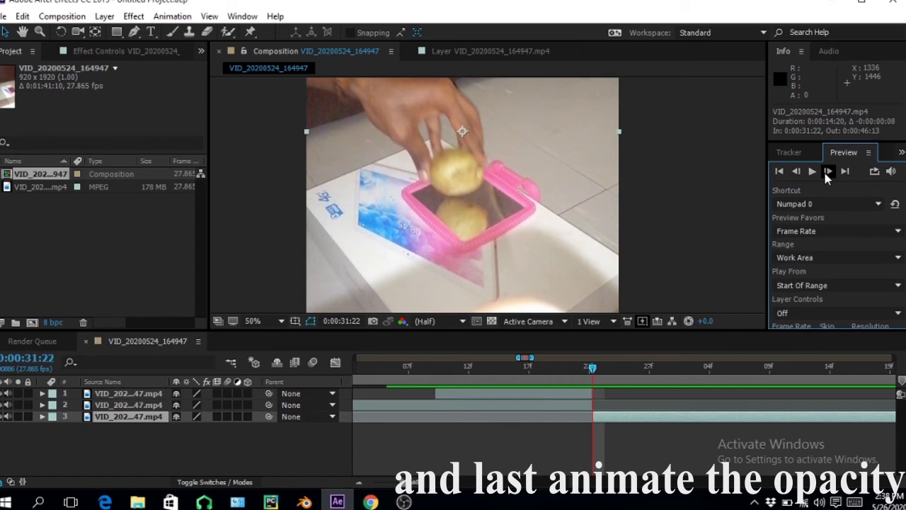
{"action": "left_click", "coordinate": [798, 176]}
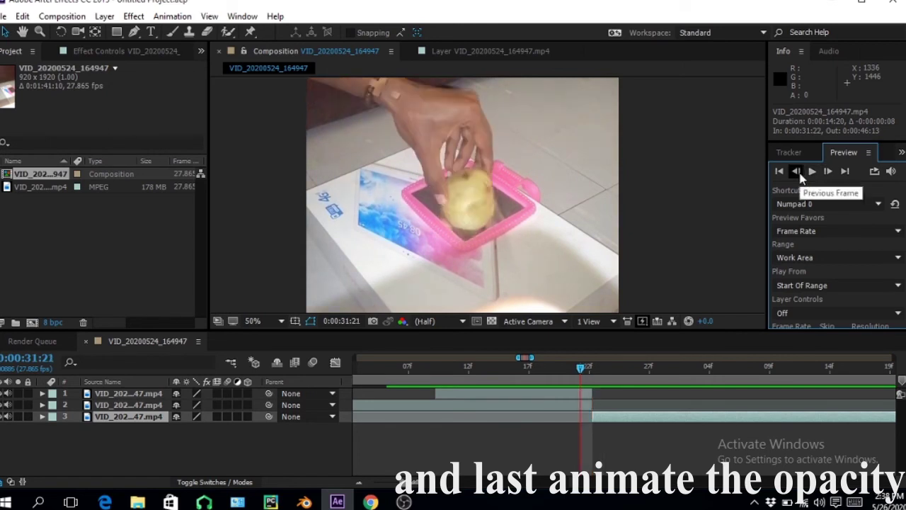
{"action": "double_click", "coordinate": [798, 173]}
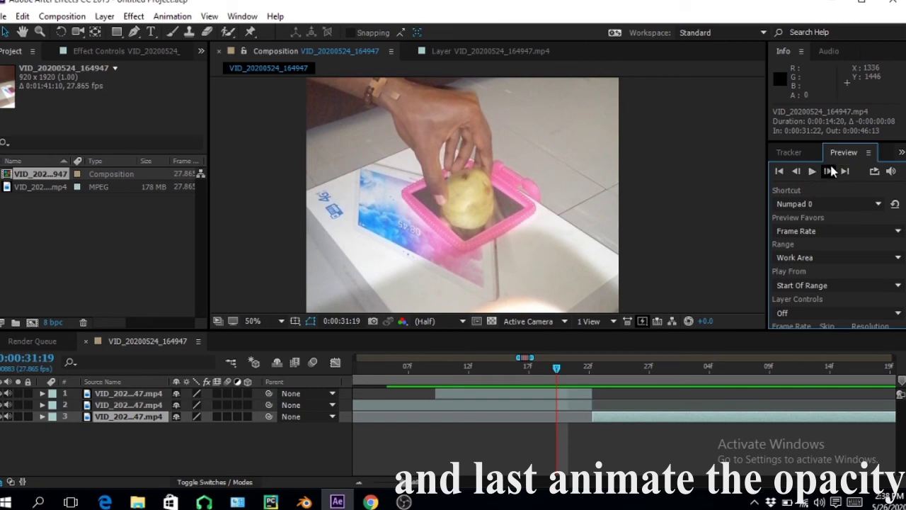
{"action": "left_click", "coordinate": [829, 173]}
{"action": "left_click", "coordinate": [829, 174]}
{"action": "left_click", "coordinate": [829, 173]}
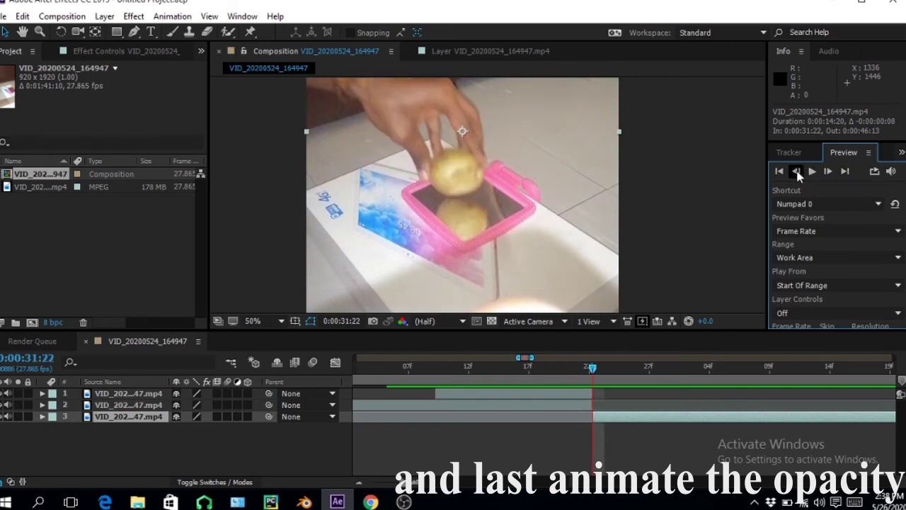
{"action": "left_click", "coordinate": [797, 174]}
{"action": "left_click", "coordinate": [829, 173]}
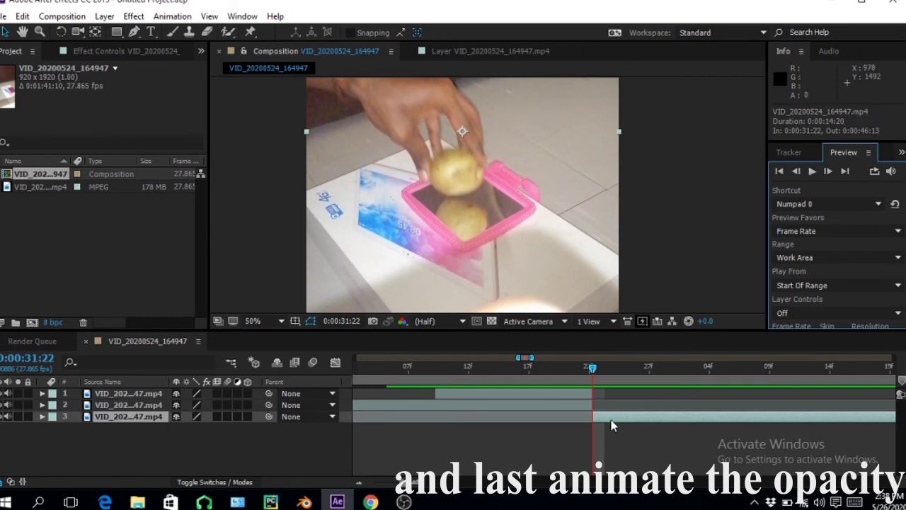
Restore one earlier frame at the second clip's head while keeping its start at 0:00:31:22, and step across the cut.
{"action": "left_click_drag", "start_coordinate": [613, 425], "coordinate": [584, 414]}
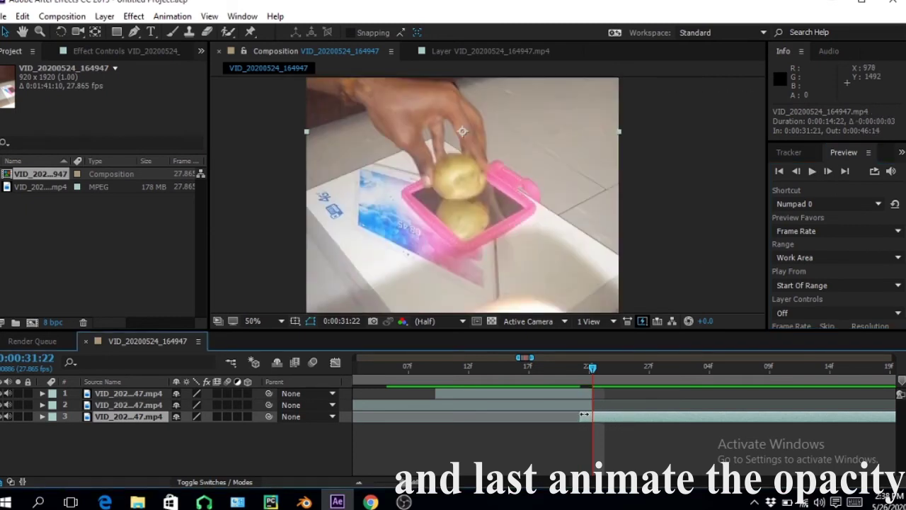
{"action": "left_click", "coordinate": [802, 173]}
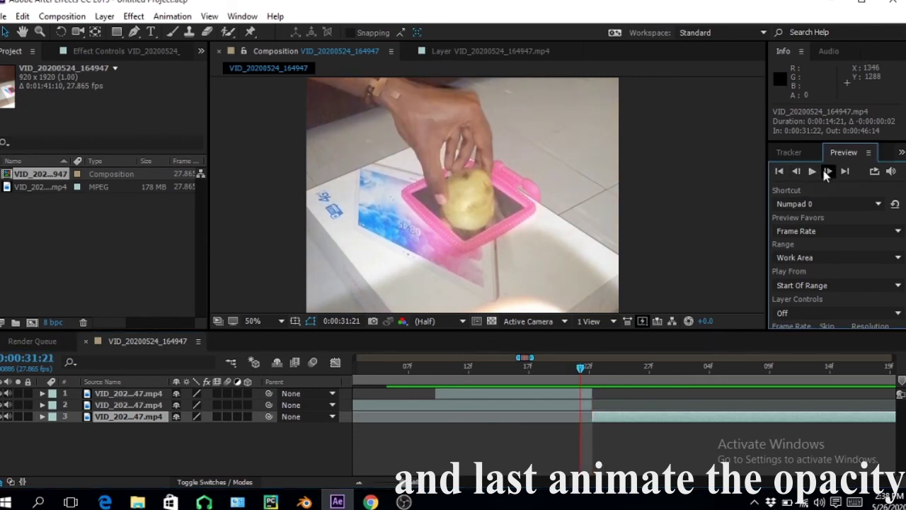
{"action": "left_click", "coordinate": [826, 175]}
{"action": "left_click", "coordinate": [826, 175]}
{"action": "left_click", "coordinate": [825, 175]}
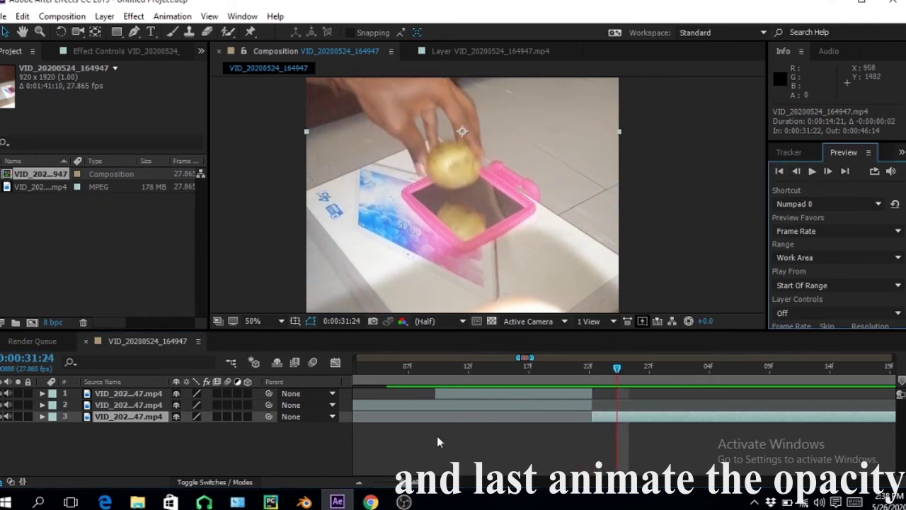
Preview the transition with the whole frame in view, starting from 0:00:30:22 and again from 0:00:30:17.
{"action": "left_click", "coordinate": [359, 482]}
{"action": "left_click_drag", "start_coordinate": [547, 369], "coordinate": [543, 380]}
{"action": "scroll", "coordinate": [523, 281], "scroll_direction": "down", "scroll_amount": 1}
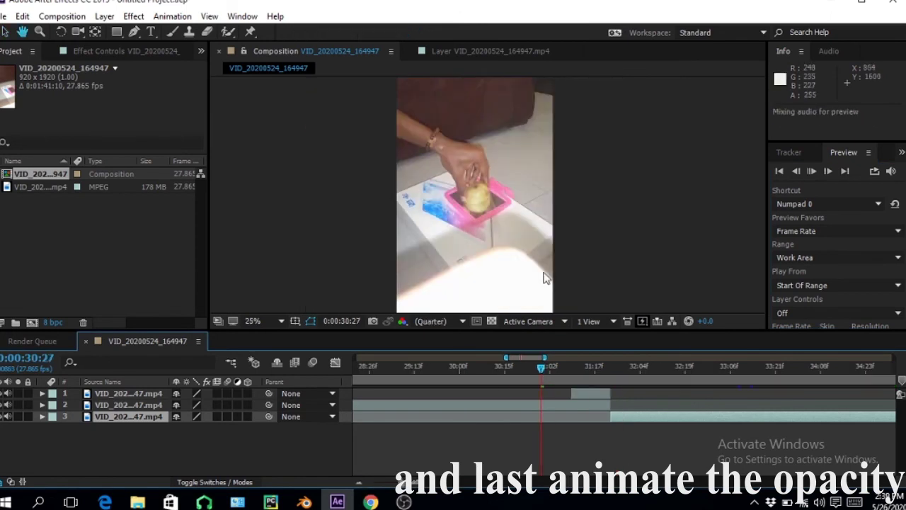
{"action": "key", "text": "space"}
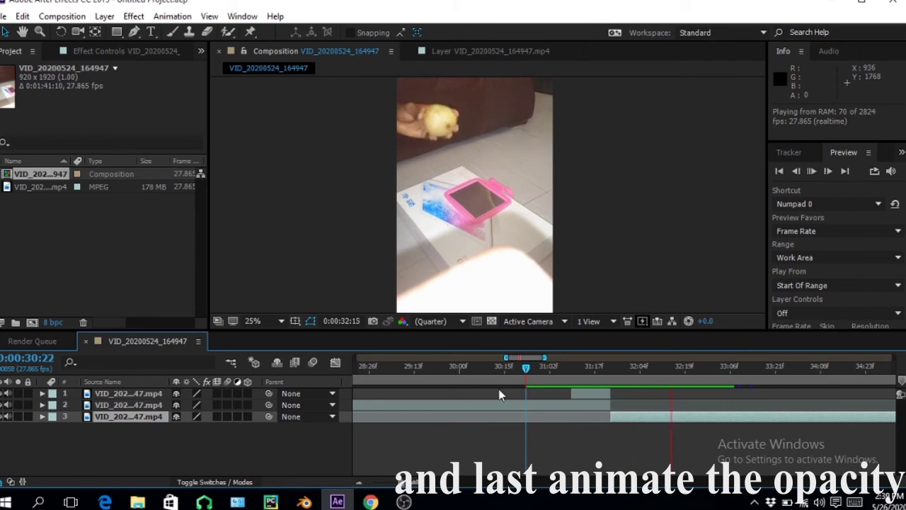
{"action": "left_click", "coordinate": [511, 366]}
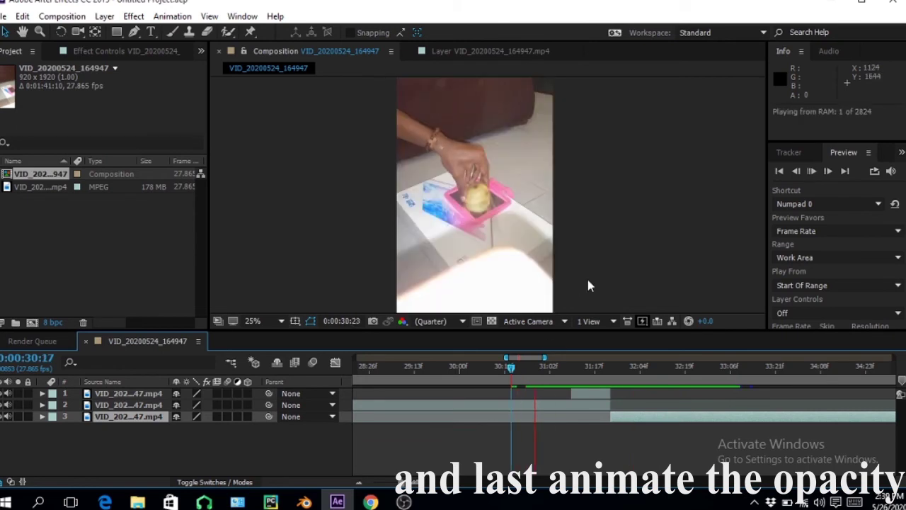
Examine the potato at 100% magnification frame by frame, from 0:00:31:09 across the cut to just past 0:00:31:25.
{"action": "left_click", "coordinate": [571, 367]}
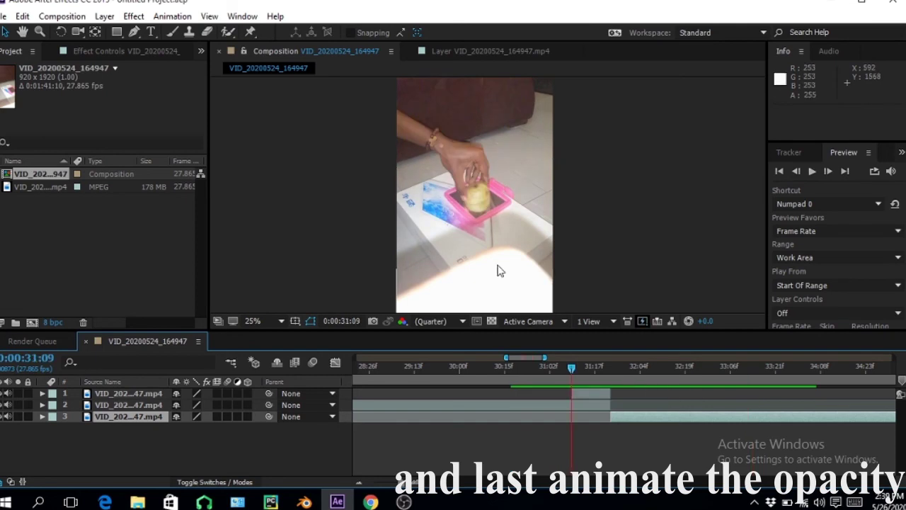
{"action": "scroll", "coordinate": [499, 247], "scroll_direction": "up", "scroll_amount": 2}
{"action": "scroll", "coordinate": [477, 230], "scroll_direction": "up", "scroll_amount": 2}
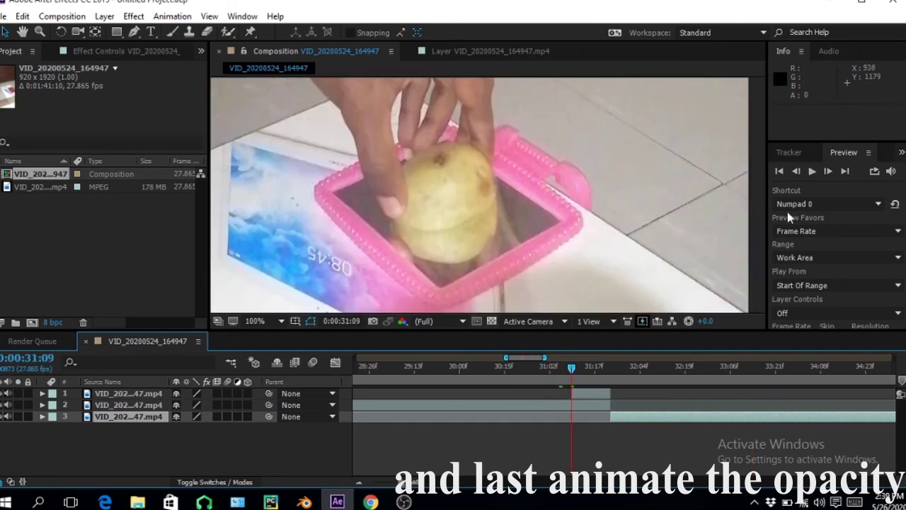
{"action": "left_click", "coordinate": [828, 171]}
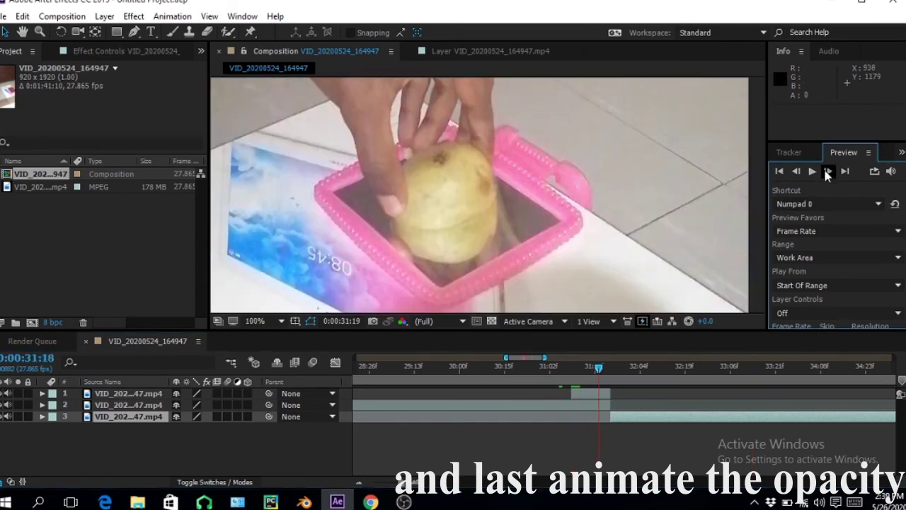
{"action": "left_click", "coordinate": [828, 172]}
{"action": "left_click", "coordinate": [828, 172]}
{"action": "left_click", "coordinate": [827, 171]}
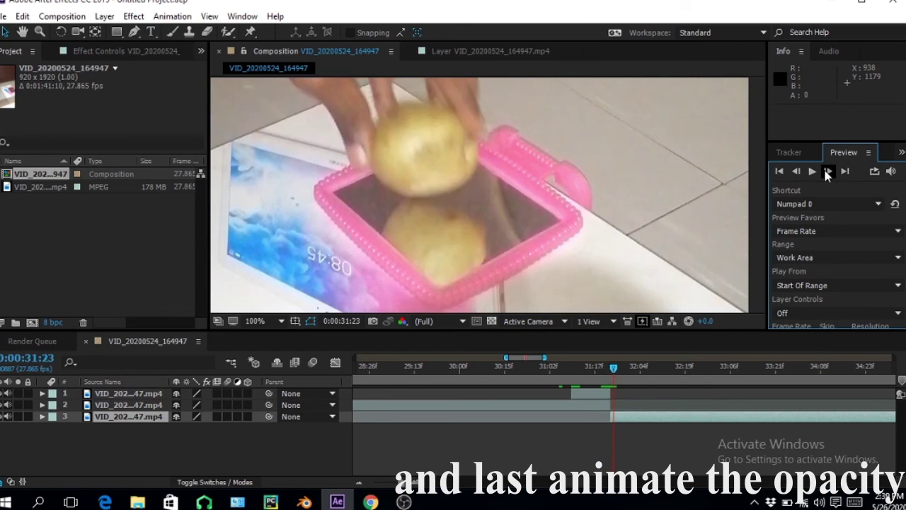
{"action": "left_click", "coordinate": [826, 174]}
{"action": "left_click", "coordinate": [825, 174]}
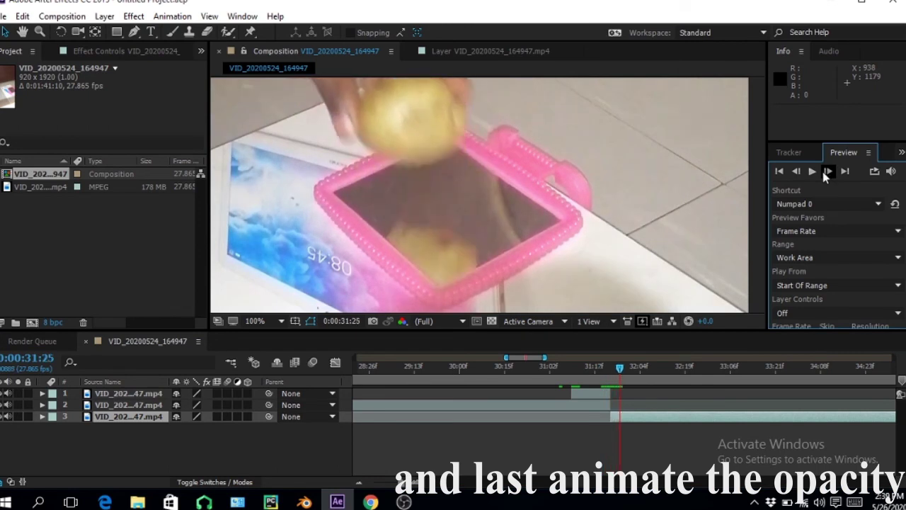
{"action": "left_click", "coordinate": [825, 174]}
Recheck the potato's motion from 0:00:31:20 across the cut frame by frame, ending with the whole frame in view.
{"action": "left_click", "coordinate": [795, 171]}
{"action": "left_click", "coordinate": [795, 171]}
{"action": "left_click", "coordinate": [796, 171]}
{"action": "left_click", "coordinate": [796, 171]}
{"action": "left_click", "coordinate": [795, 171]}
{"action": "left_click", "coordinate": [796, 172]}
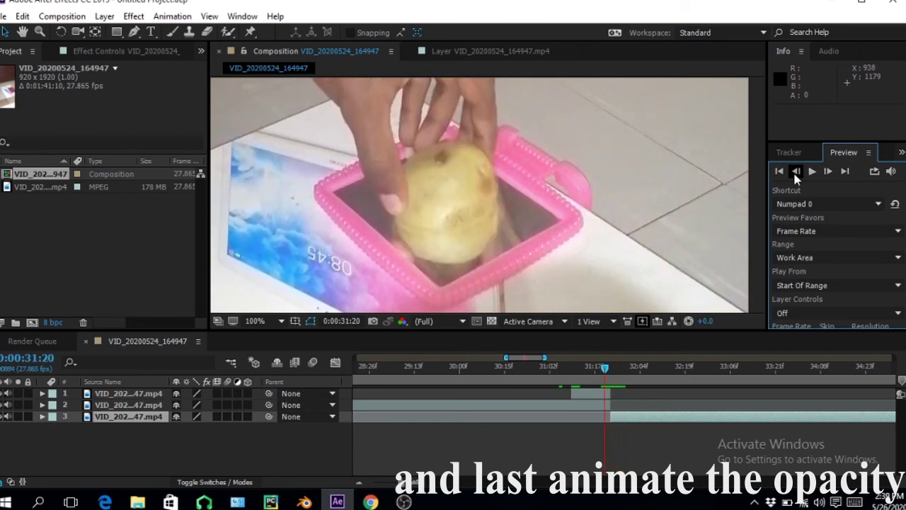
{"action": "left_click", "coordinate": [828, 173]}
{"action": "left_click", "coordinate": [827, 173]}
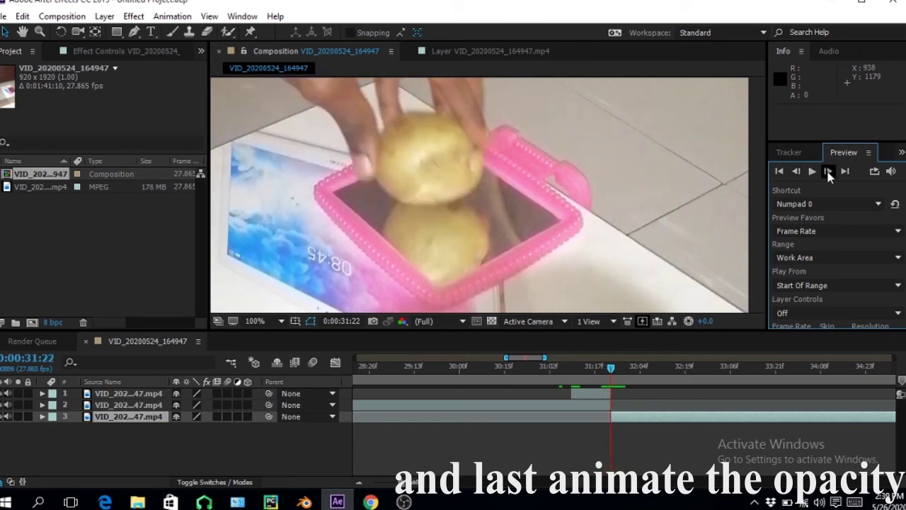
{"action": "left_click", "coordinate": [828, 174]}
{"action": "left_click", "coordinate": [827, 173]}
{"action": "left_click", "coordinate": [827, 173]}
{"action": "left_click", "coordinate": [828, 174]}
{"action": "left_click", "coordinate": [827, 174]}
{"action": "left_click", "coordinate": [827, 173]}
{"action": "left_click", "coordinate": [827, 174]}
{"action": "left_click", "coordinate": [828, 174]}
{"action": "scroll", "coordinate": [490, 240], "scroll_direction": "down", "scroll_amount": 4}
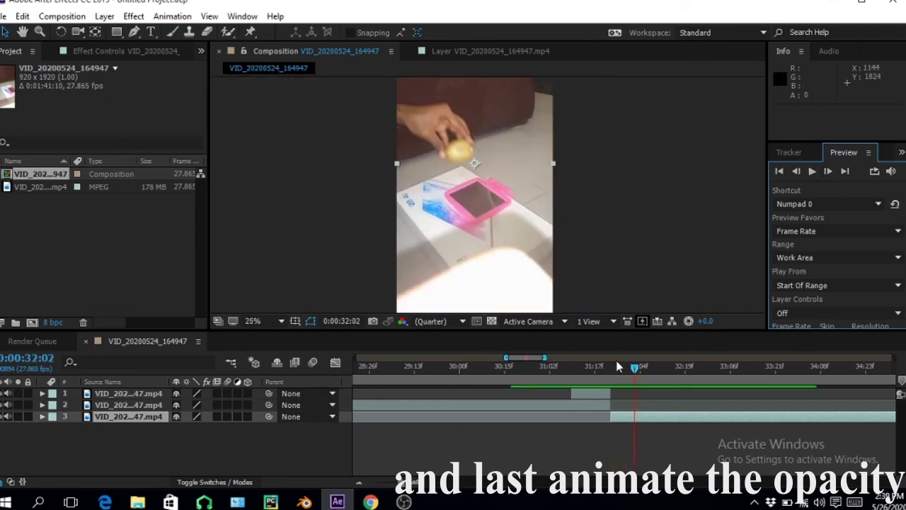
Find the end of the second clip and place the current time on its last frame, at 0:00:46:14.
{"action": "left_click_drag", "start_coordinate": [632, 369], "coordinate": [819, 370]}
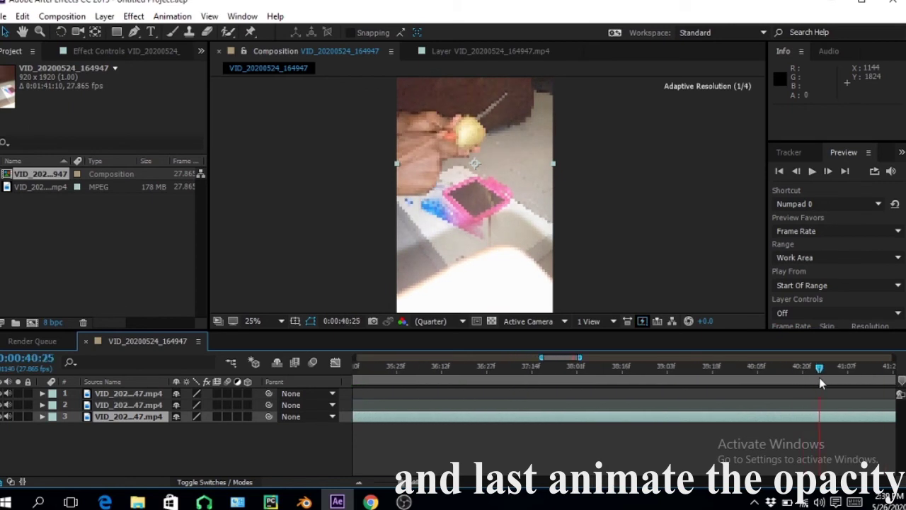
{"action": "left_click", "coordinate": [360, 486]}
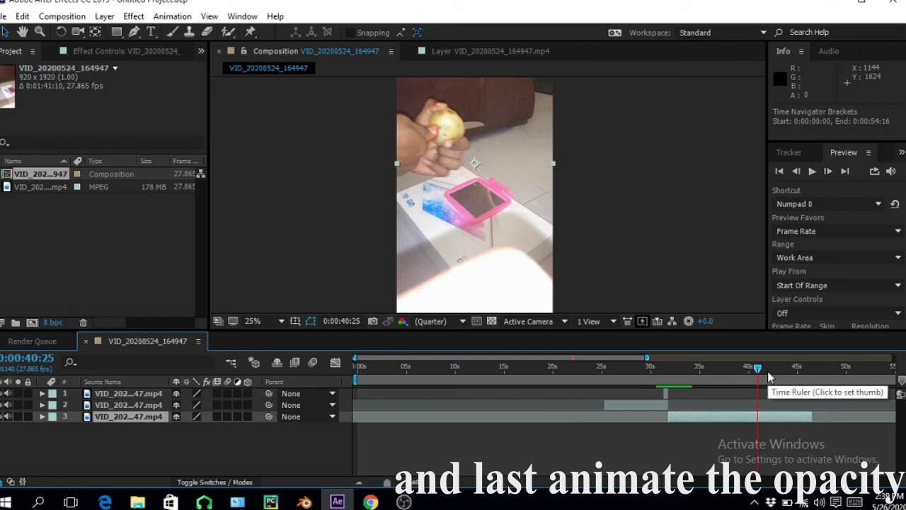
{"action": "left_click_drag", "start_coordinate": [766, 376], "coordinate": [802, 368]}
{"action": "left_click_drag", "start_coordinate": [415, 484], "coordinate": [425, 484]}
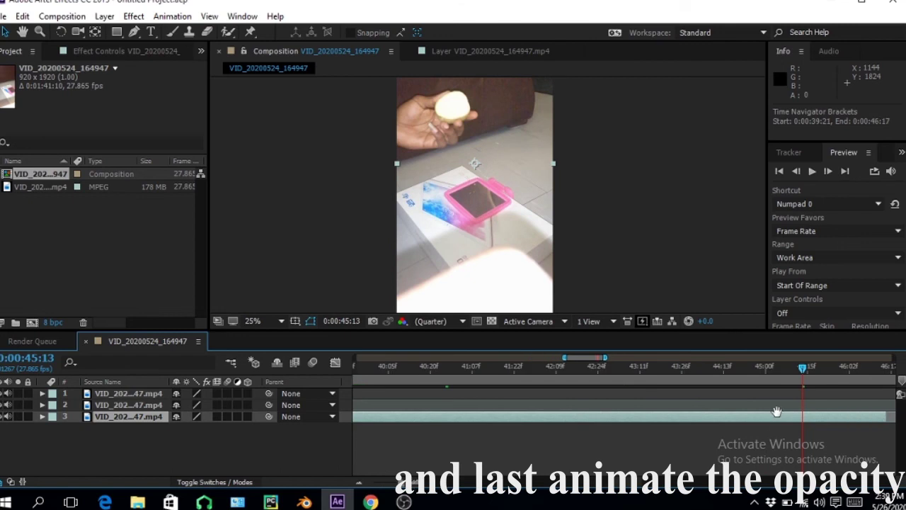
{"action": "scroll", "coordinate": [779, 418], "scroll_direction": "right", "scroll_amount": 5}
{"action": "left_click", "coordinate": [545, 368]}
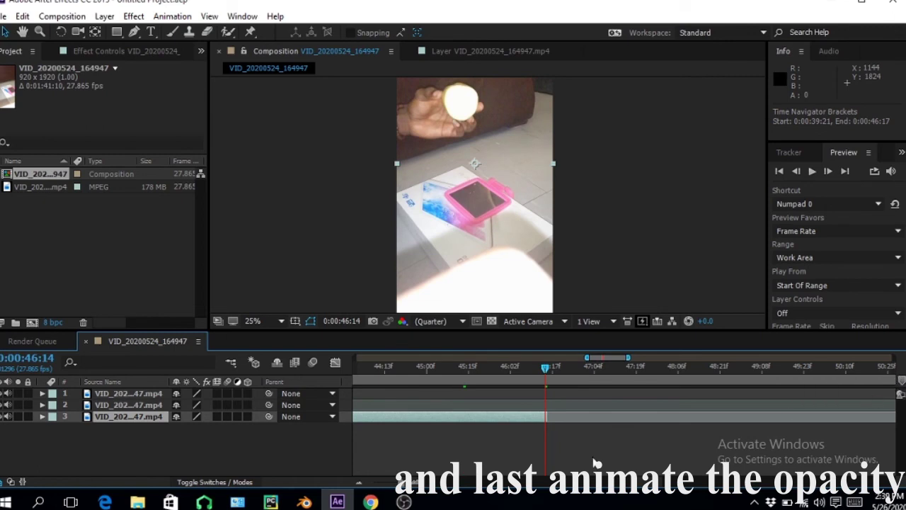
End the work area at 0:00:46:13, where the second clip finishes, and trim the composition to the work area.
{"action": "left_click", "coordinate": [357, 484]}
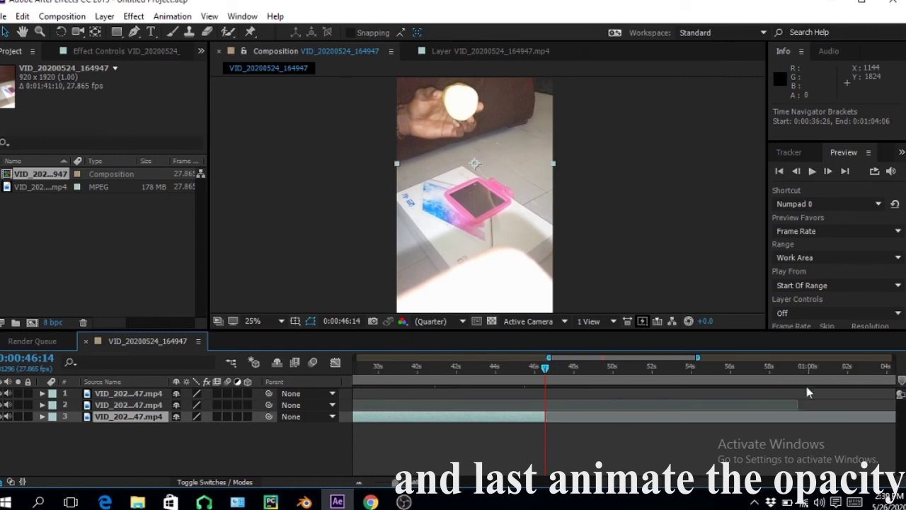
{"action": "left_click", "coordinate": [362, 483]}
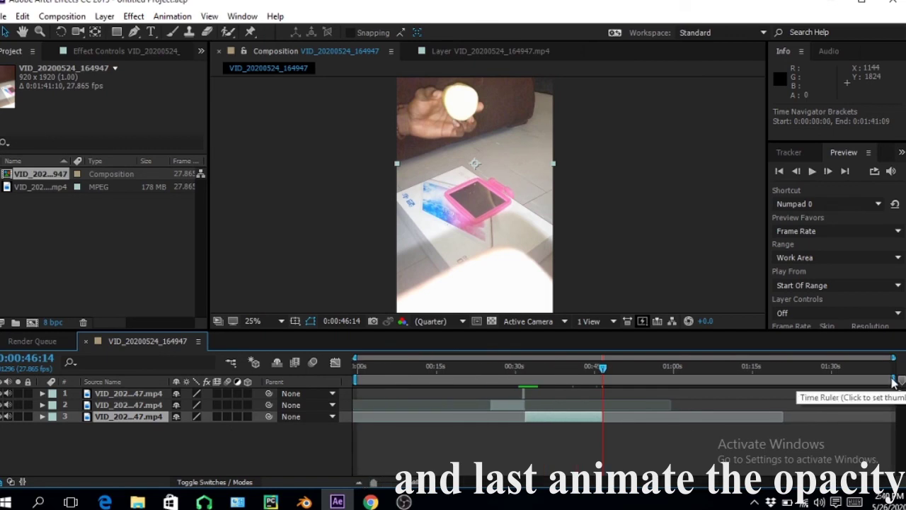
{"action": "left_click_drag", "start_coordinate": [889, 380], "coordinate": [602, 380]}
{"action": "left_click_drag", "start_coordinate": [373, 482], "coordinate": [736, 342]}
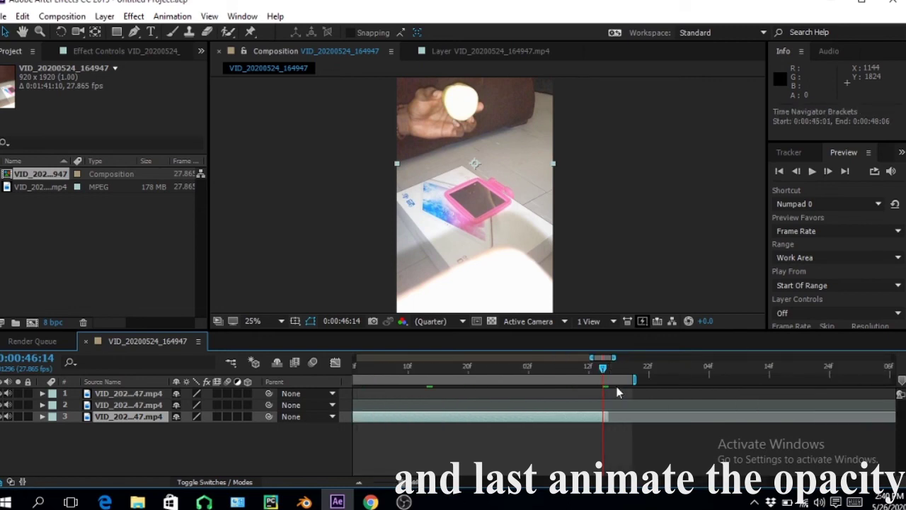
{"action": "left_click_drag", "start_coordinate": [632, 379], "coordinate": [613, 379]}
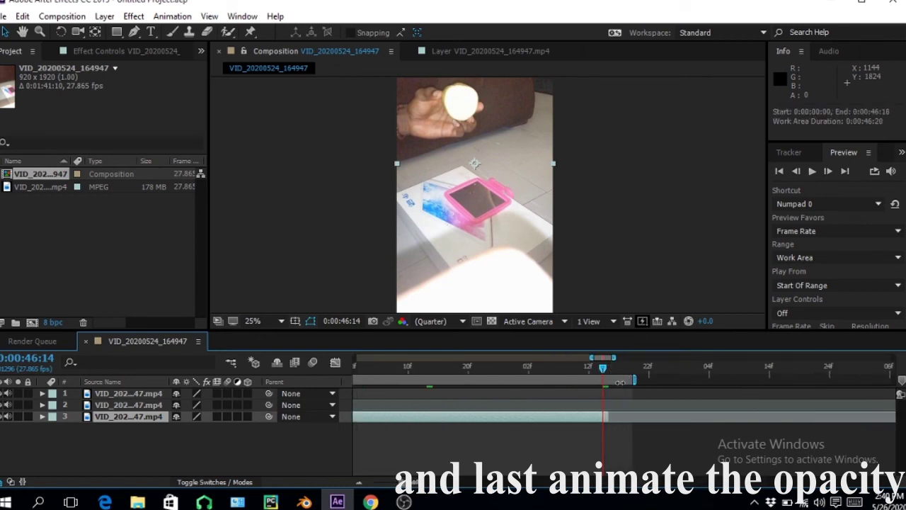
{"action": "left_click_drag", "start_coordinate": [632, 380], "coordinate": [605, 380]}
{"action": "right_click", "coordinate": [588, 377]}
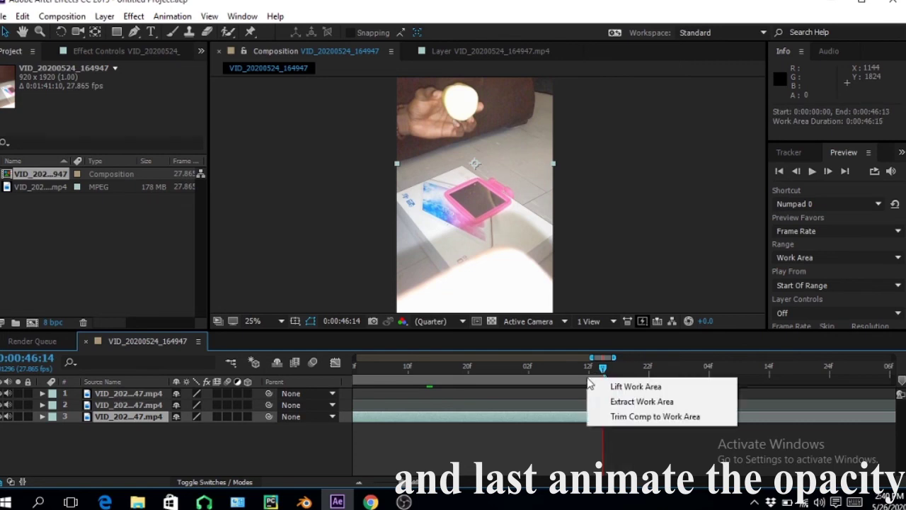
{"action": "left_click", "coordinate": [633, 416]}
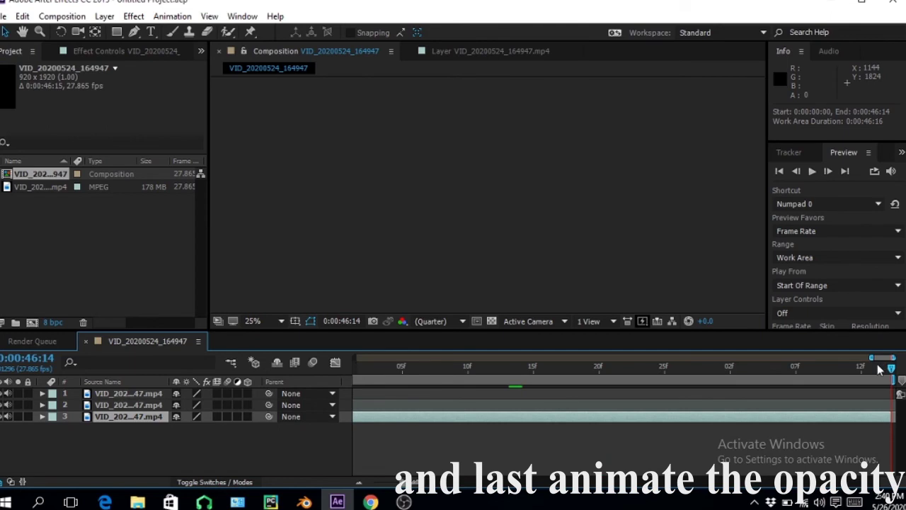
Check the frames around 0:00:46:13 at the composition's end and play the trimmed composition from its start through the cut.
{"action": "left_click", "coordinate": [878, 368]}
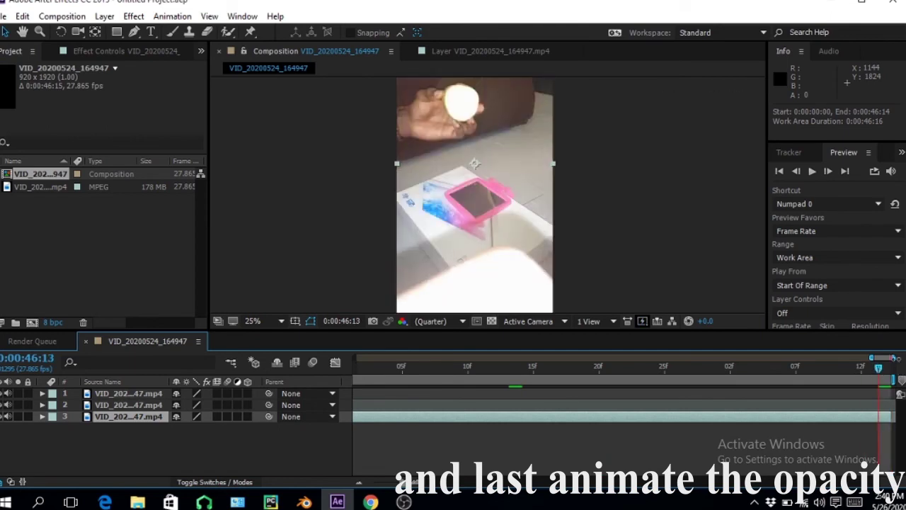
{"action": "left_click", "coordinate": [829, 172]}
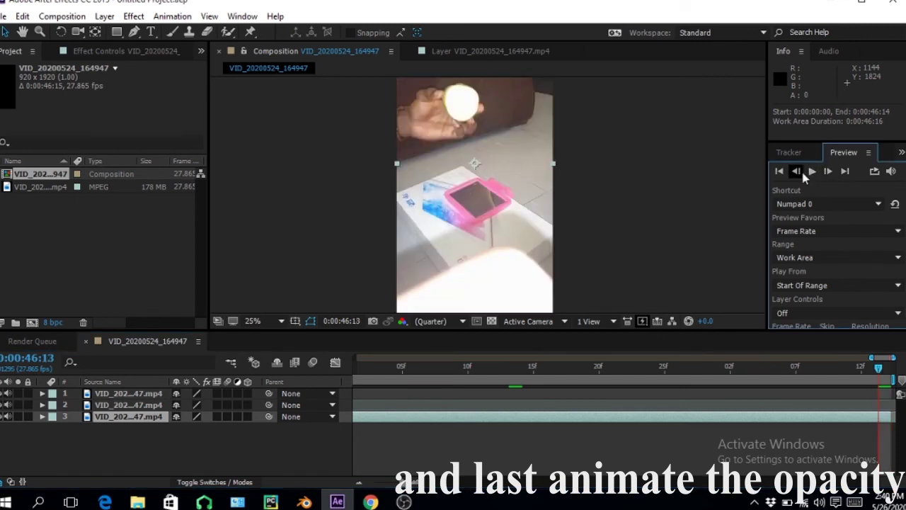
{"action": "left_click_drag", "start_coordinate": [871, 358], "coordinate": [413, 382]}
{"action": "key", "text": "space"}
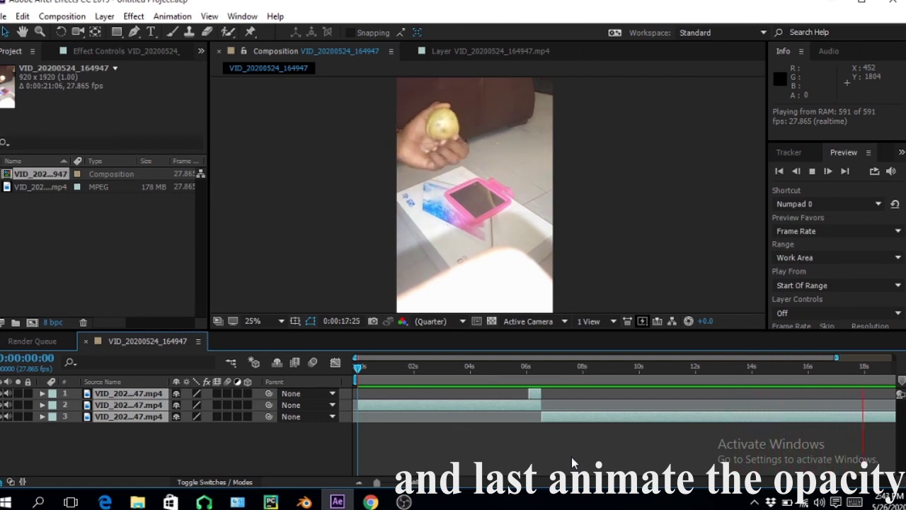
{"action": "key", "text": "space"}
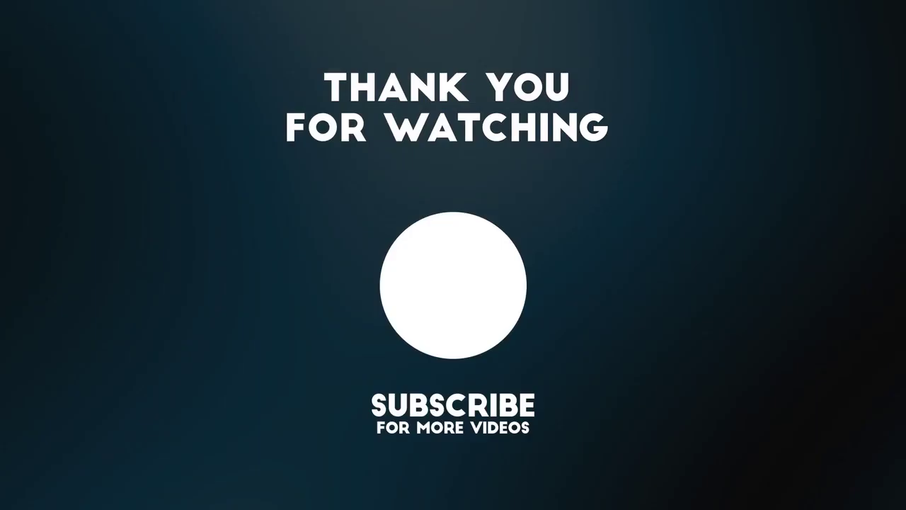